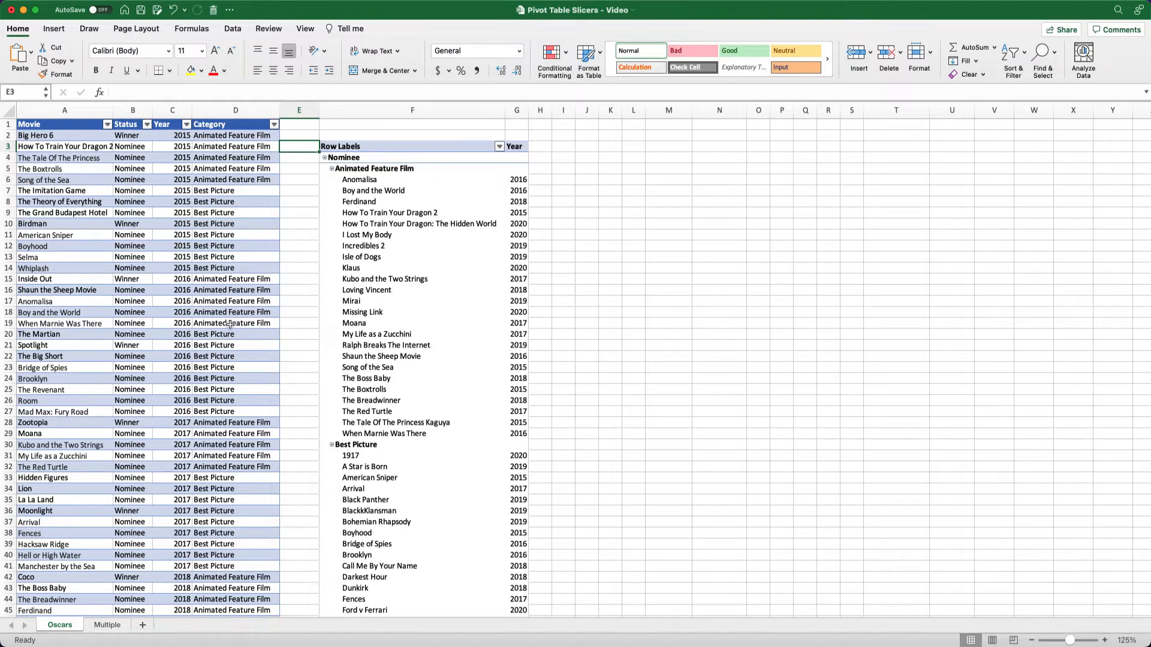
pyautogui.click(414, 199)
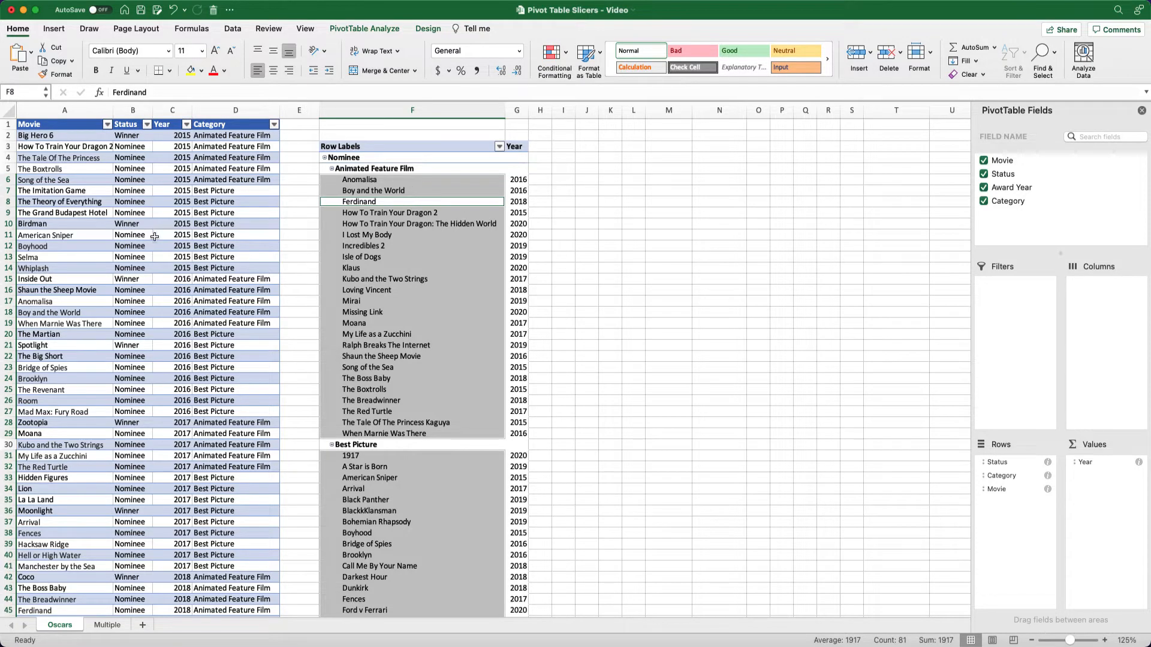
pyautogui.click(442, 201)
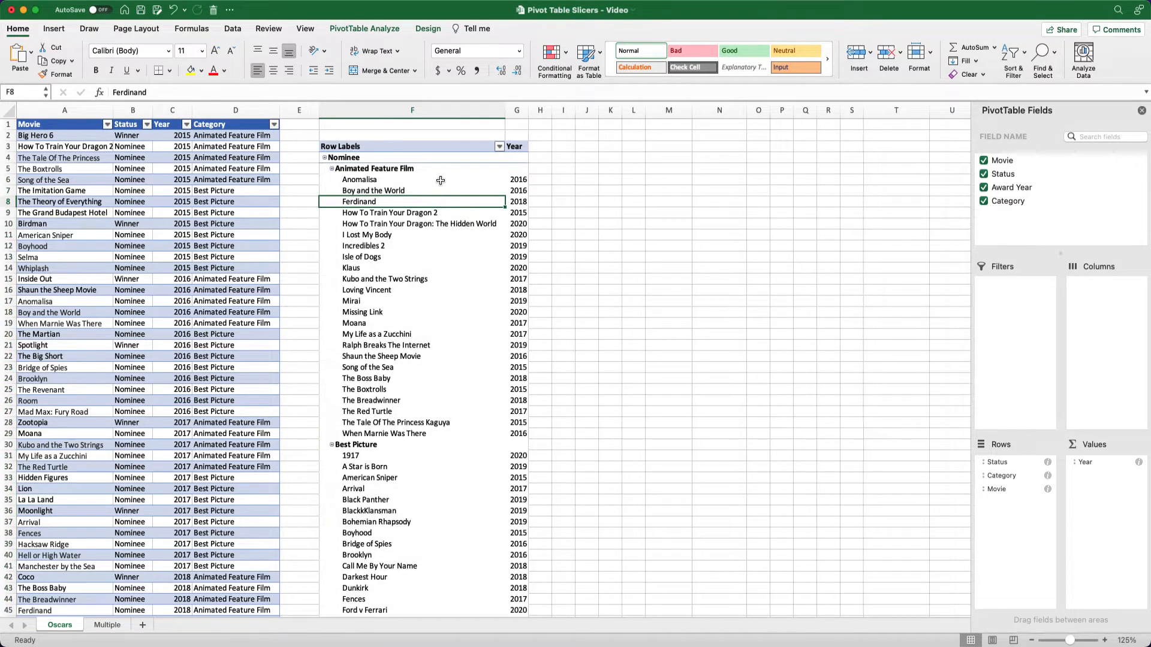
pyautogui.click(441, 180)
pyautogui.click(440, 267)
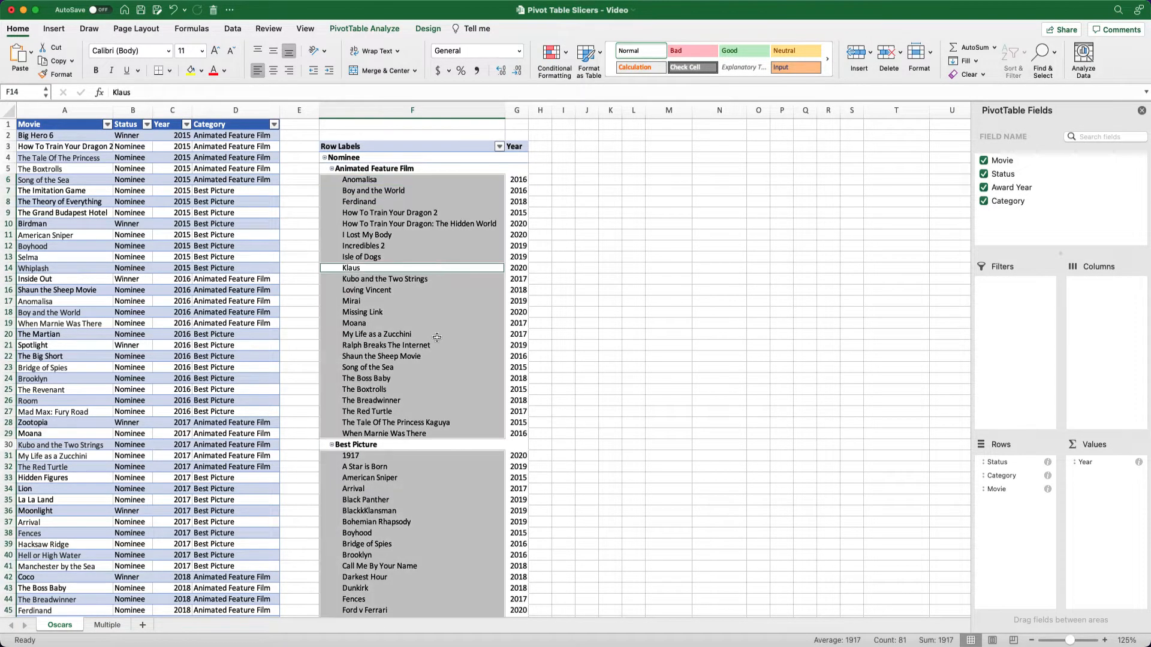
pyautogui.click(437, 335)
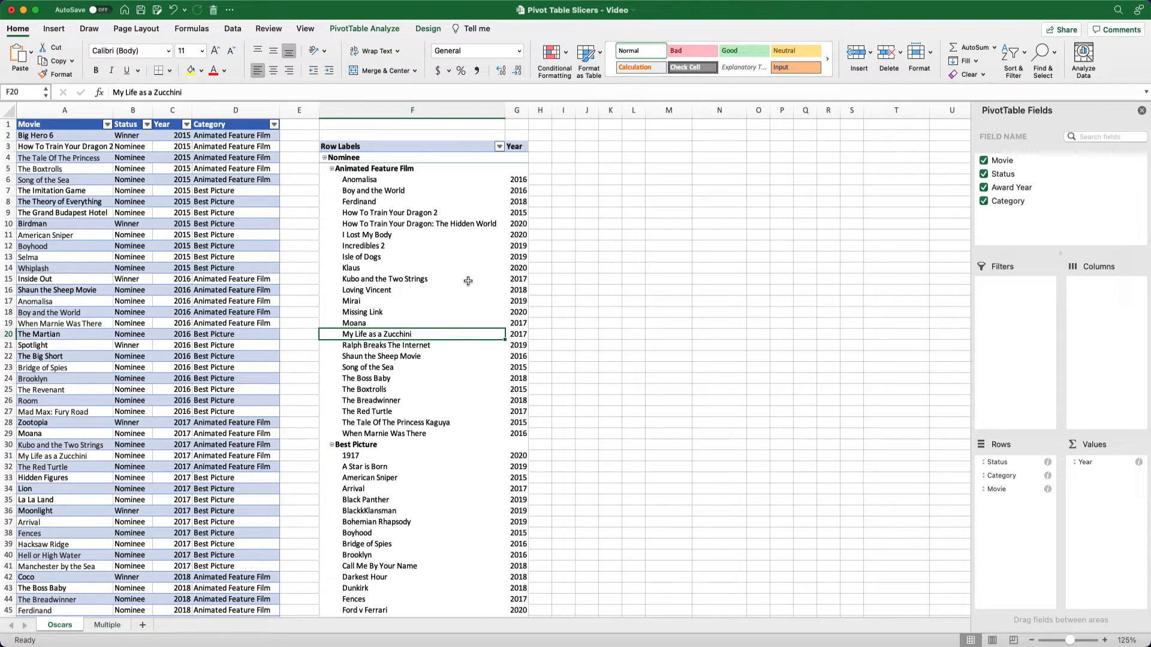
# - Insert slicers for Status, Award Year and Category on the movie pivot table
pyautogui.click(405, 245)
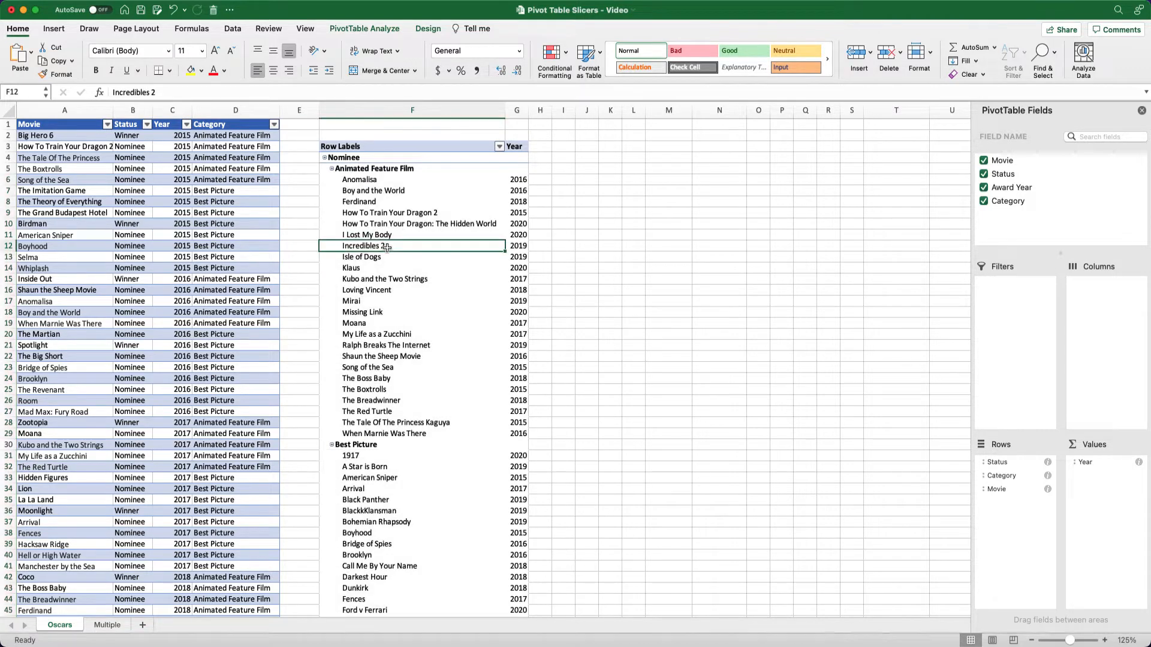
pyautogui.click(386, 247)
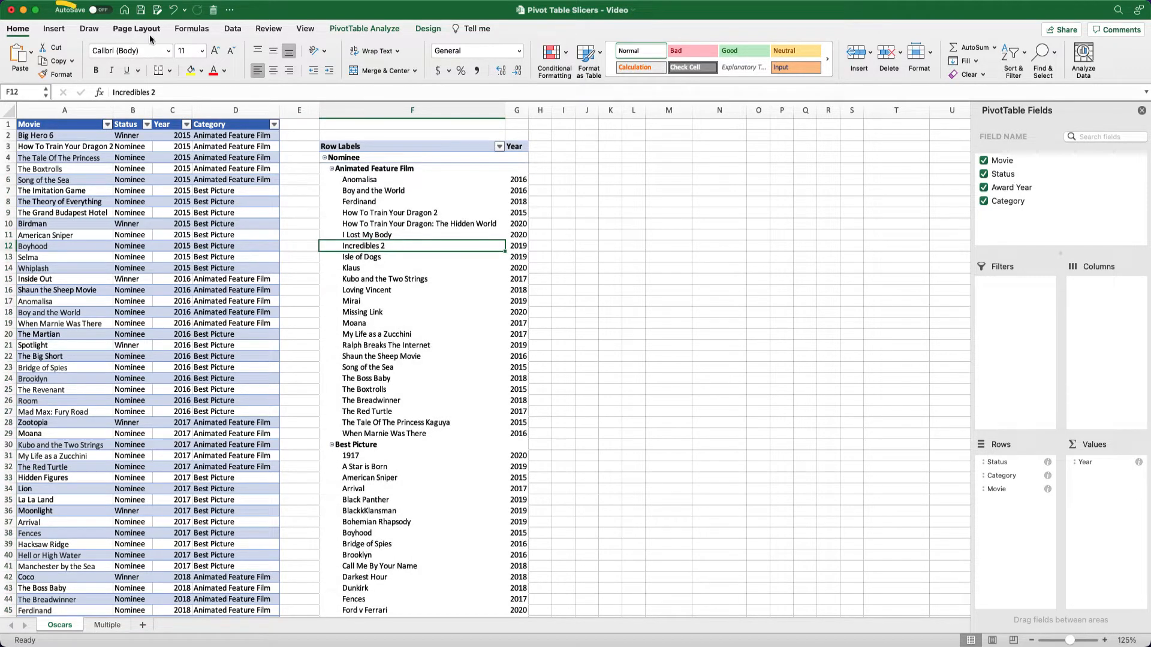
pyautogui.click(51, 28)
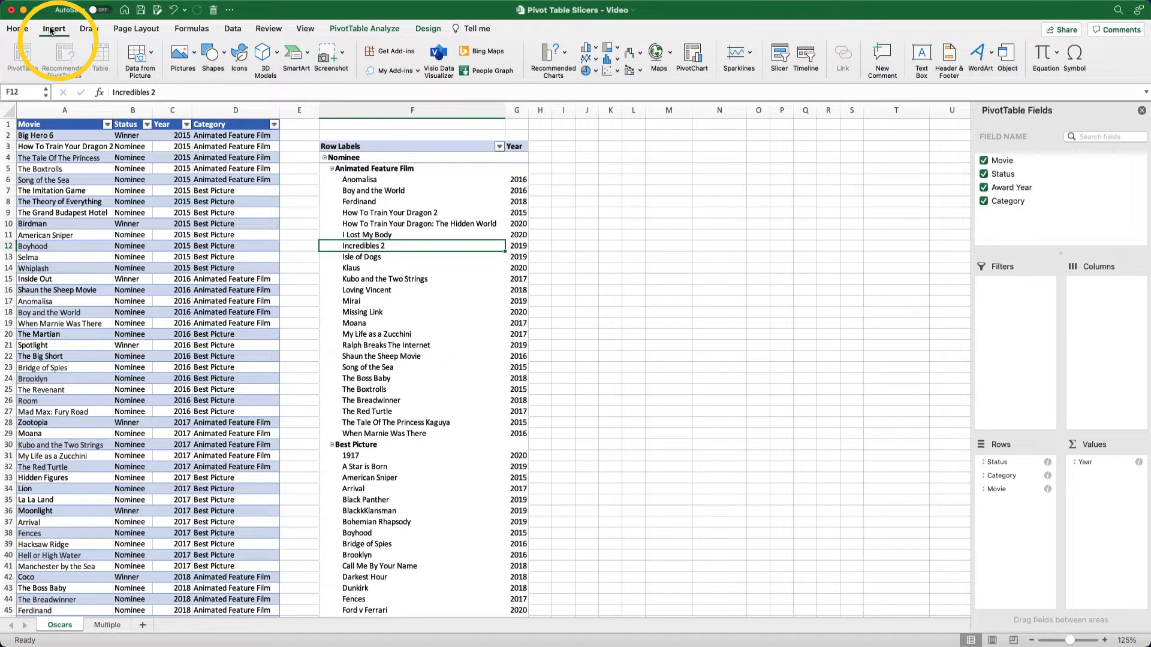
pyautogui.click(774, 57)
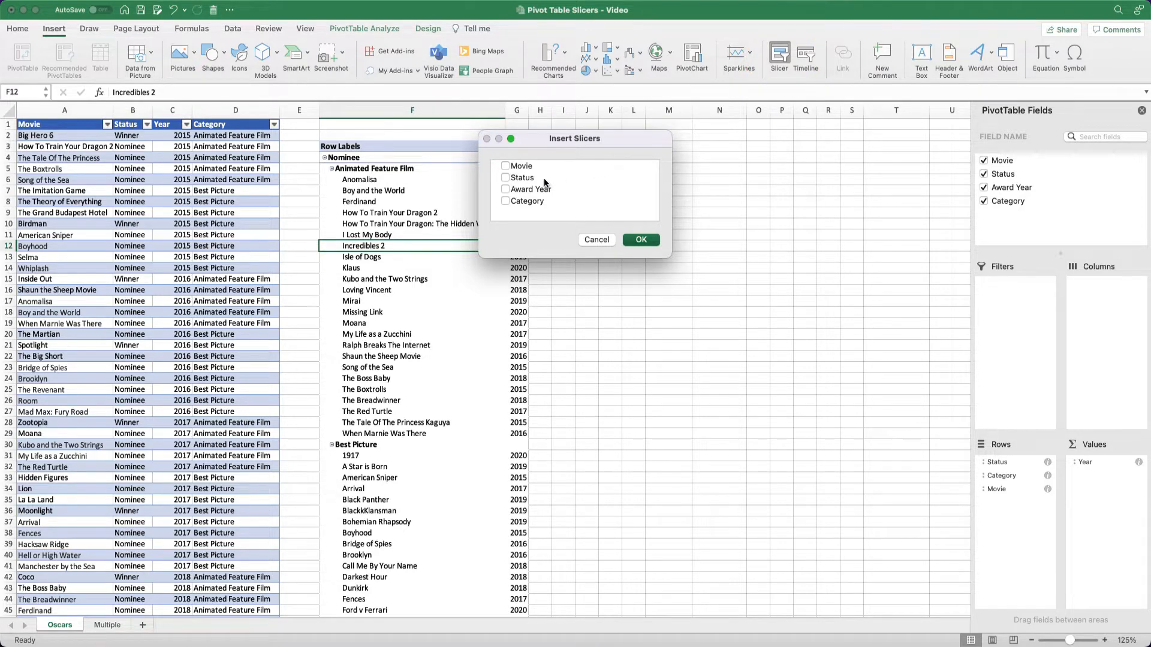
pyautogui.click(506, 178)
pyautogui.click(505, 202)
pyautogui.click(641, 240)
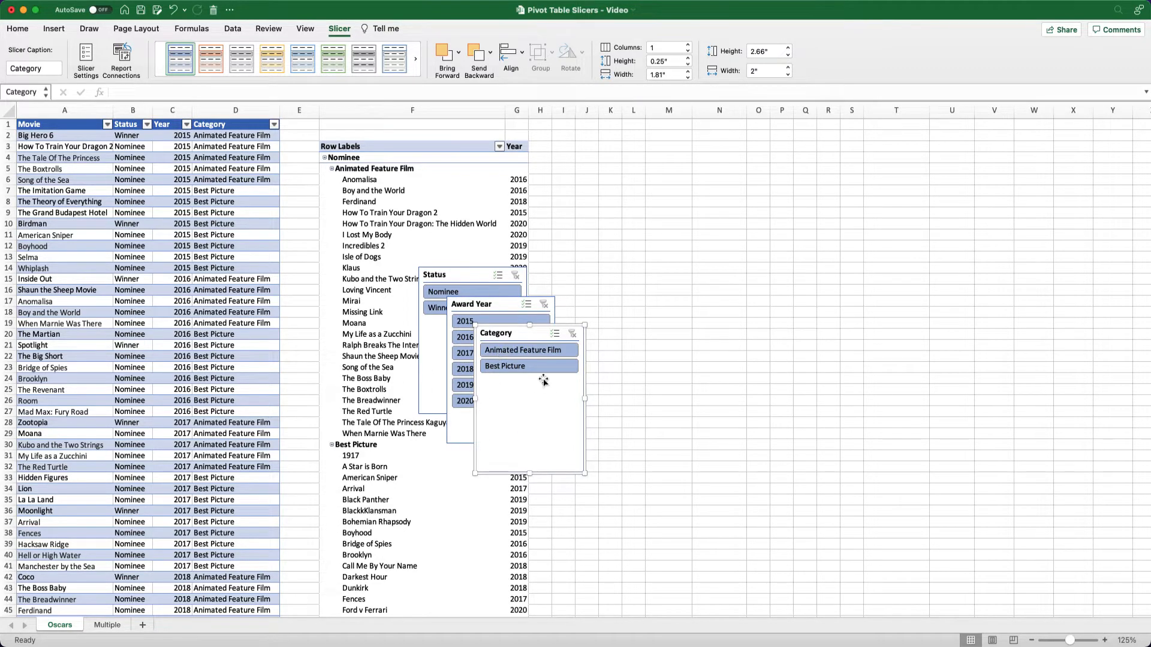
# - Arrange shortened Status and Category slicers side by side right of the pivot table, with the Award Year slicer beneath them widened to about 4.03"
pyautogui.moveTo(464, 277); pyautogui.dragTo(597, 149)
pyautogui.moveTo(607, 288); pyautogui.dragTo(607, 200)
pyautogui.moveTo(524, 328); pyautogui.dragTo(710, 142)
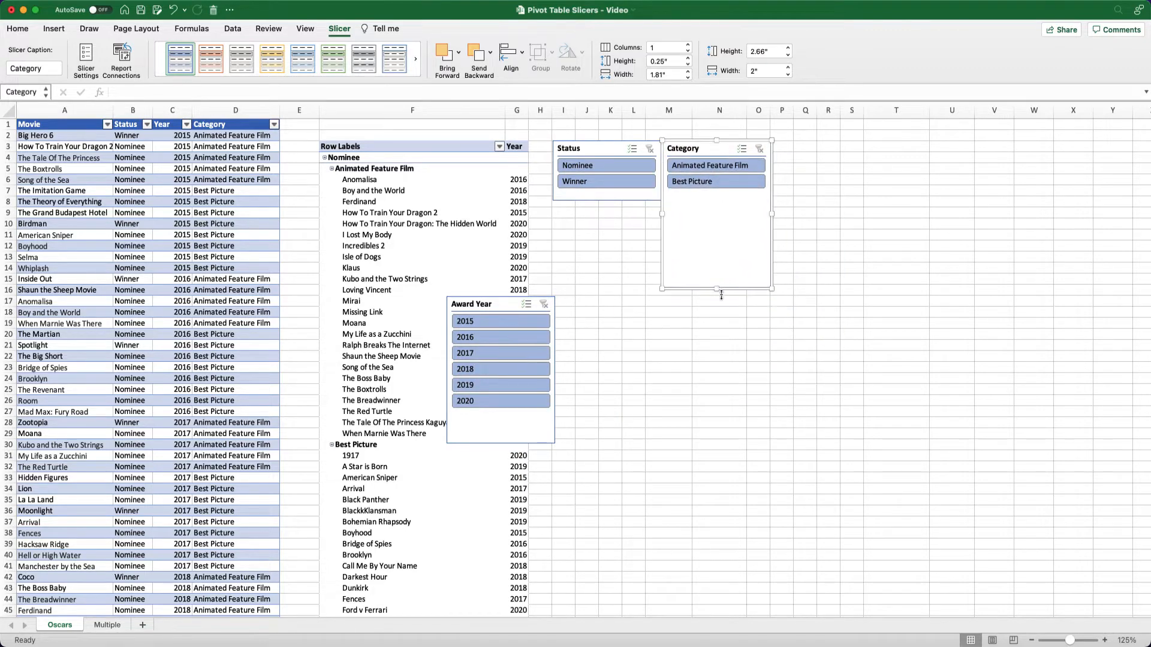
pyautogui.moveTo(717, 290); pyautogui.dragTo(717, 202)
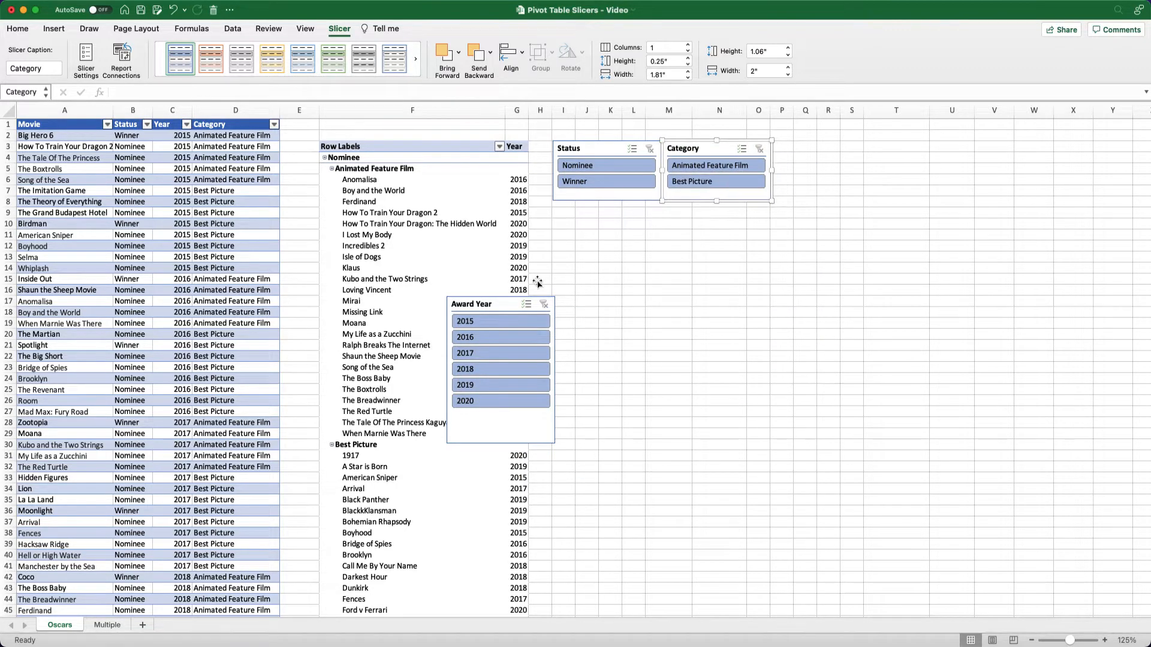
pyautogui.moveTo(505, 305); pyautogui.dragTo(610, 211)
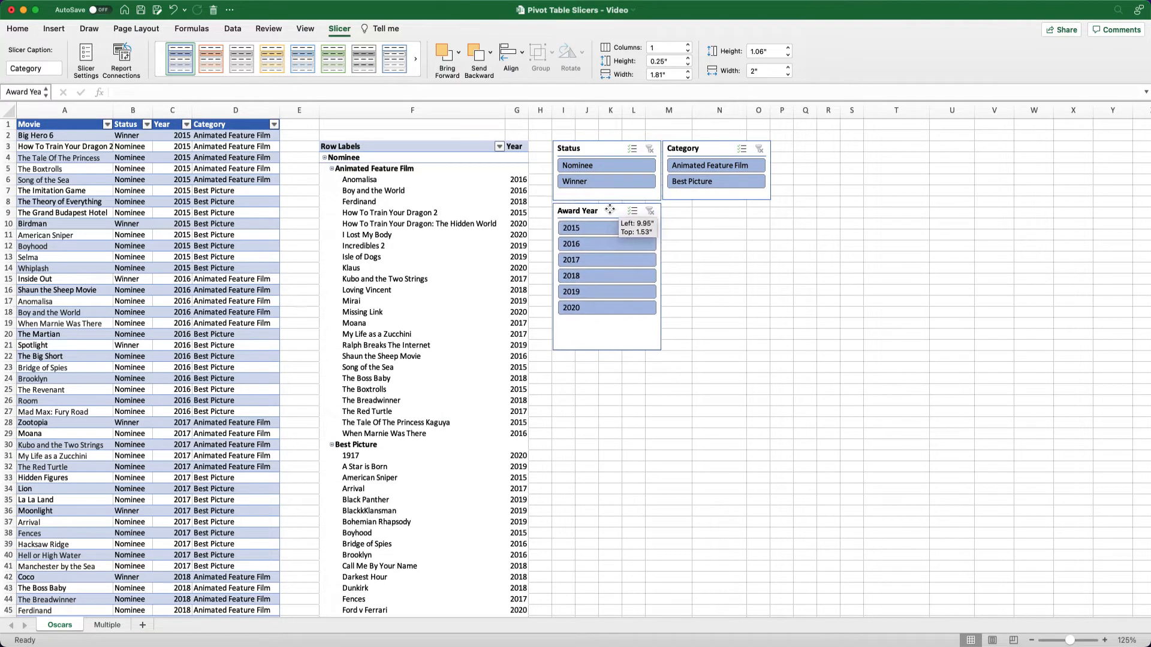
pyautogui.moveTo(660, 277); pyautogui.dragTo(771, 277)
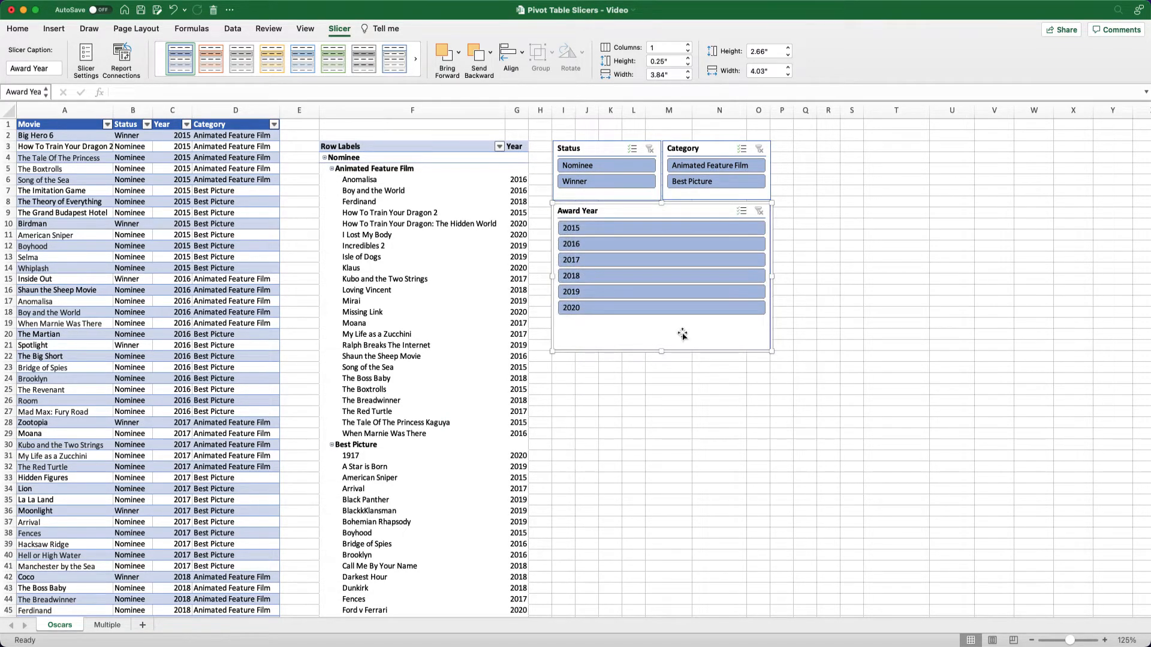
# - Apply the light green style to the Category slicer, light yellow to Award Year and light orange to Status
pyautogui.click(676, 195)
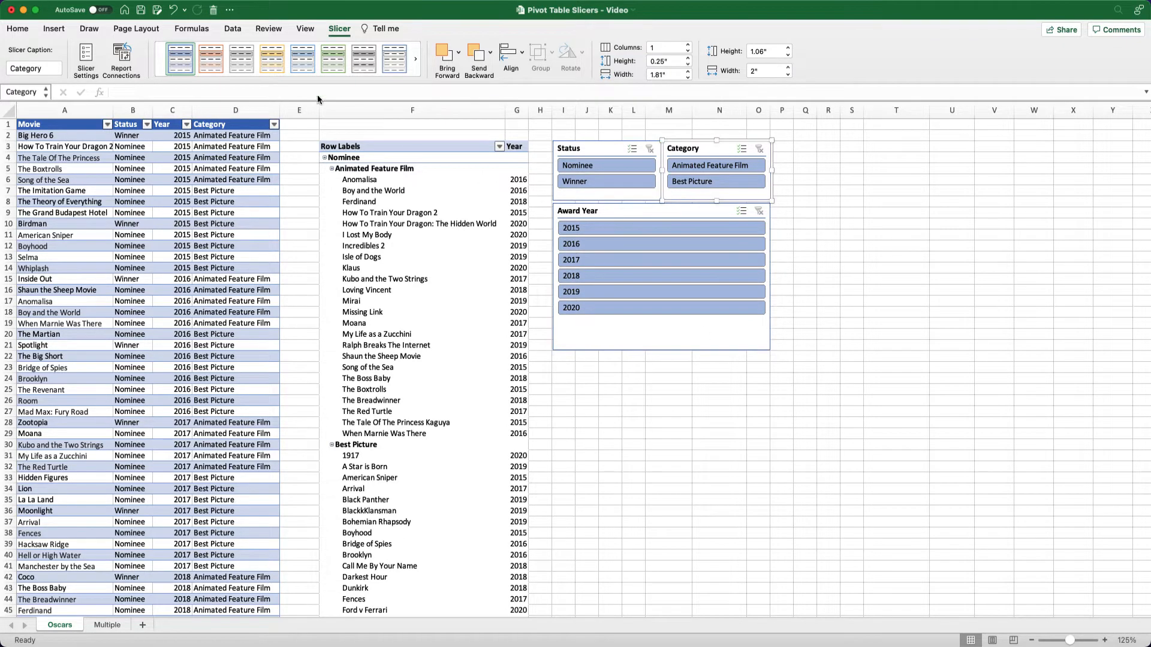
pyautogui.click(335, 63)
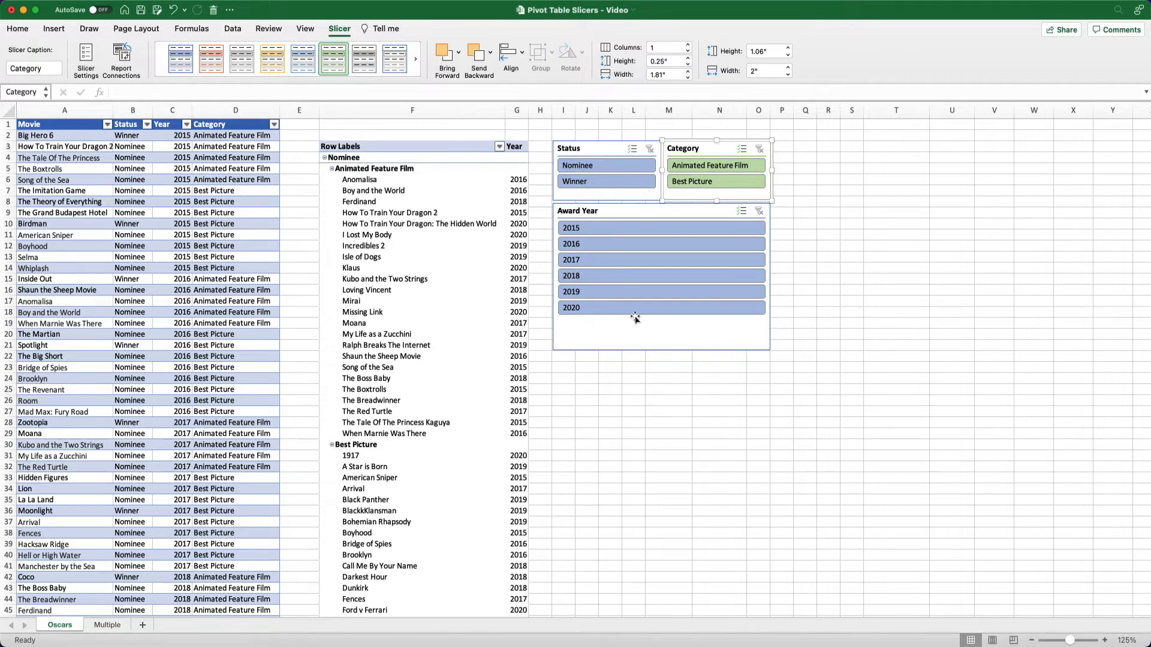
pyautogui.click(634, 339)
pyautogui.click(272, 64)
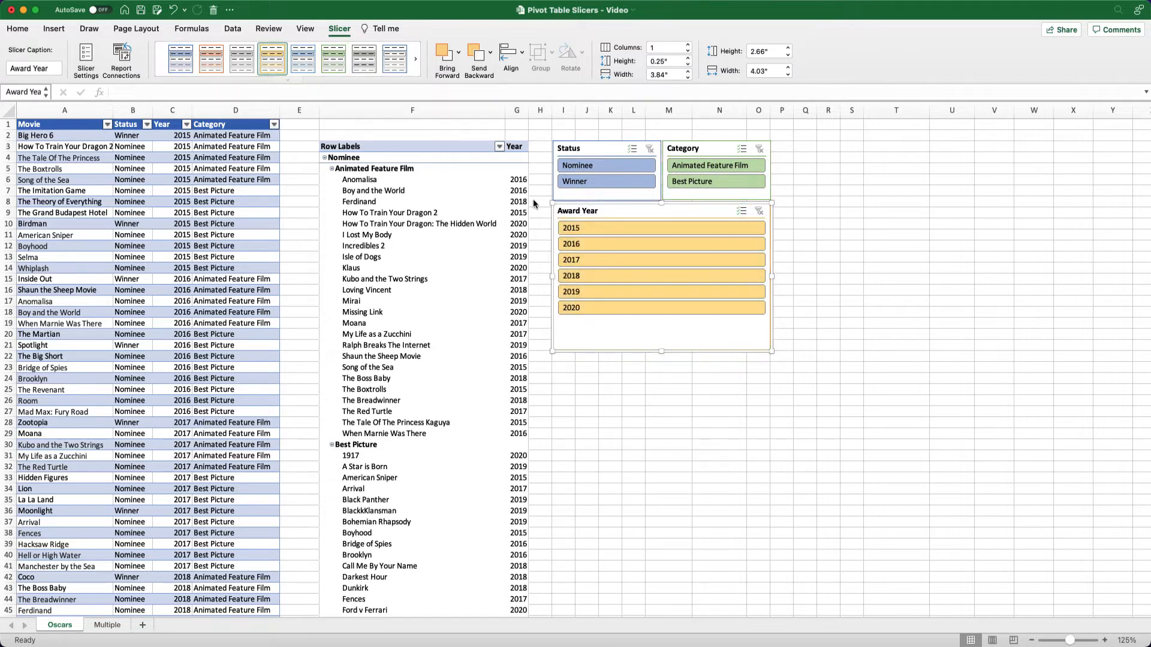
pyautogui.click(584, 198)
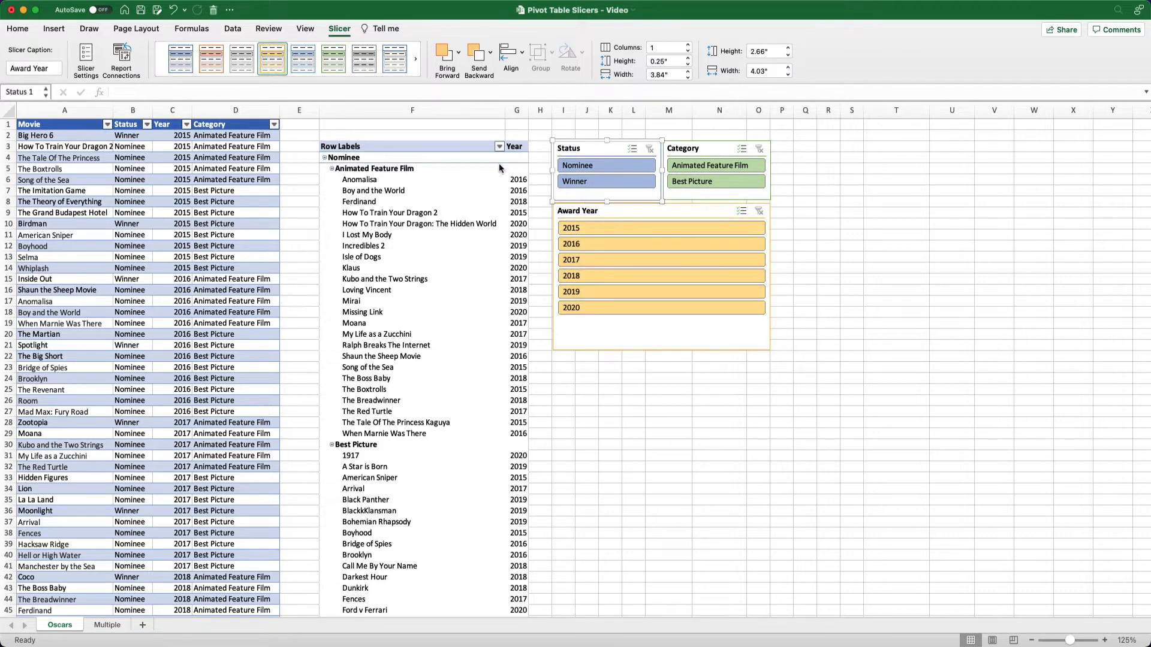
pyautogui.click(211, 58)
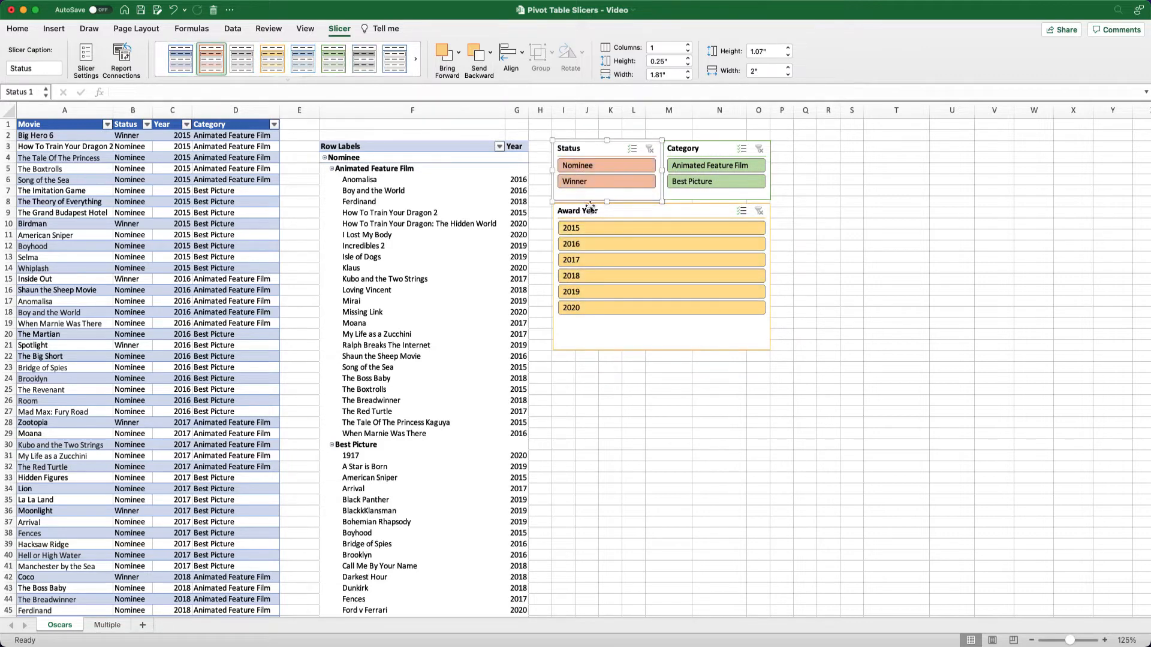
# - Set the Award Year slicer to 6 columns and shorten it to a height of about 0.78"
pyautogui.click(629, 332)
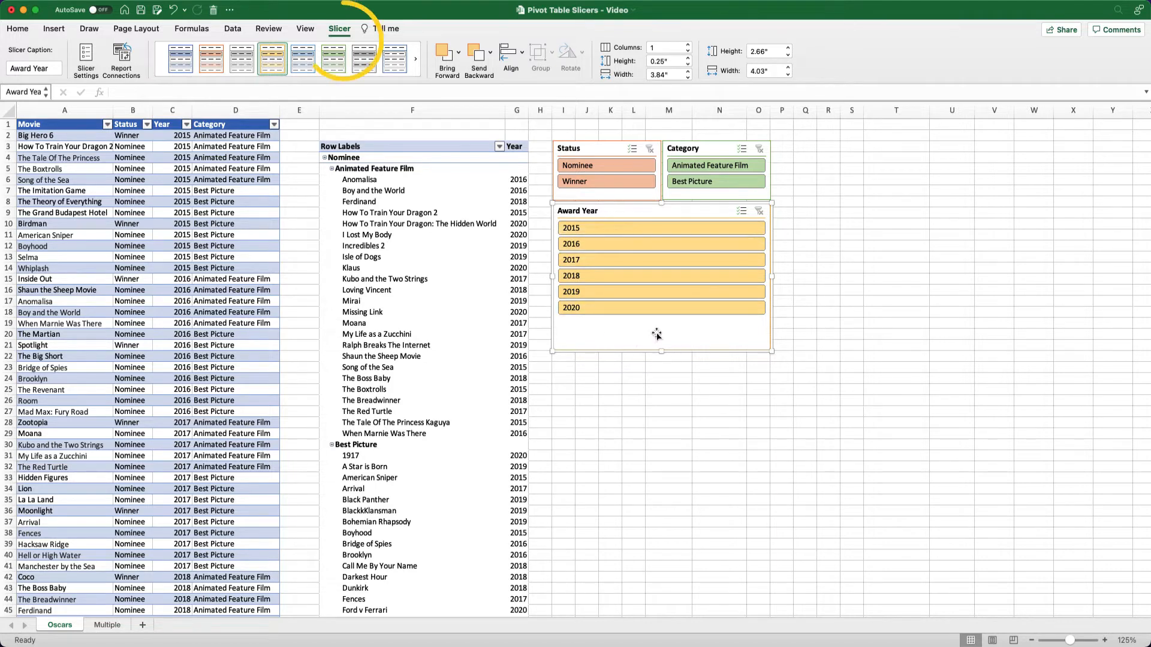
pyautogui.click(688, 45)
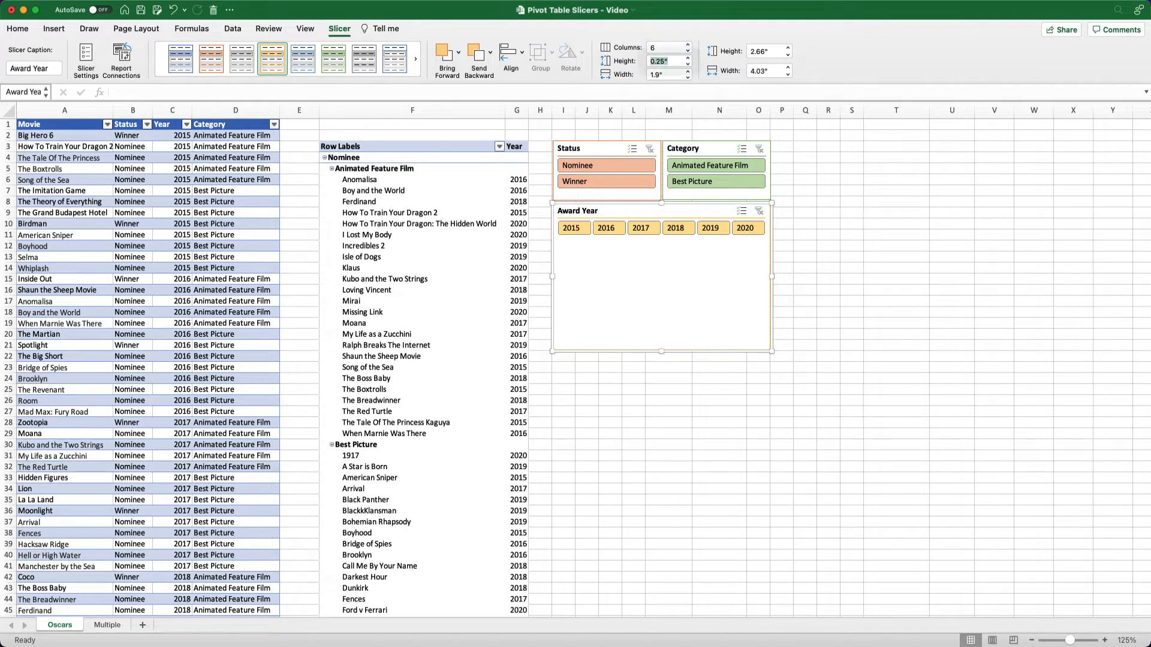
pyautogui.press('Tab')
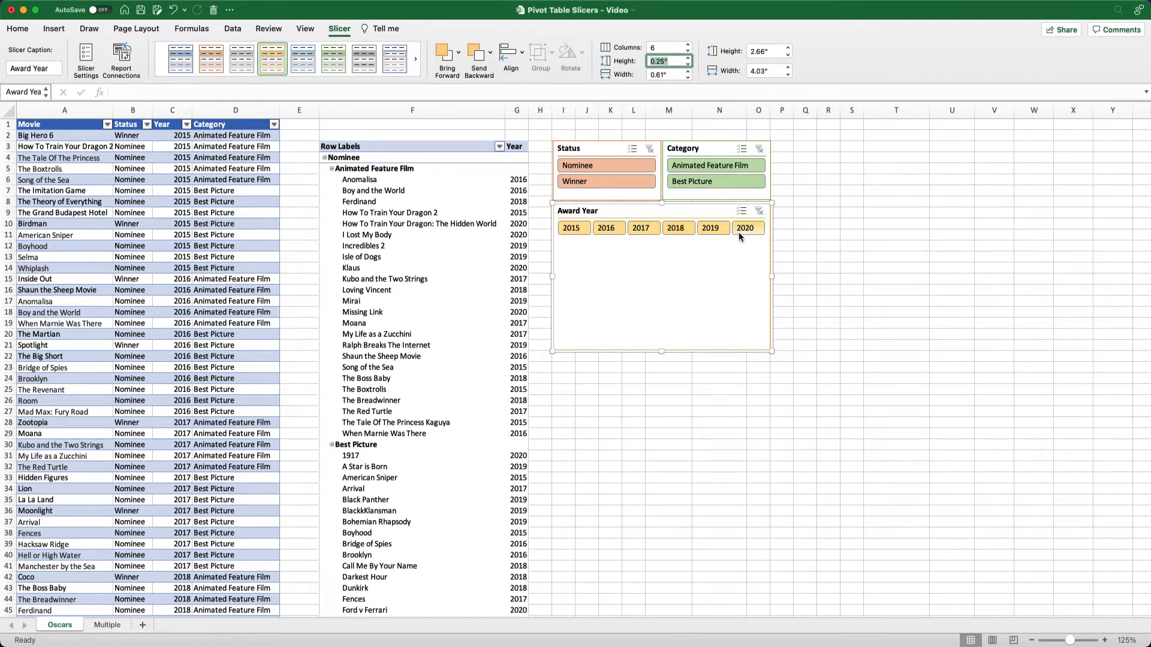
pyautogui.moveTo(661, 351); pyautogui.dragTo(658, 247)
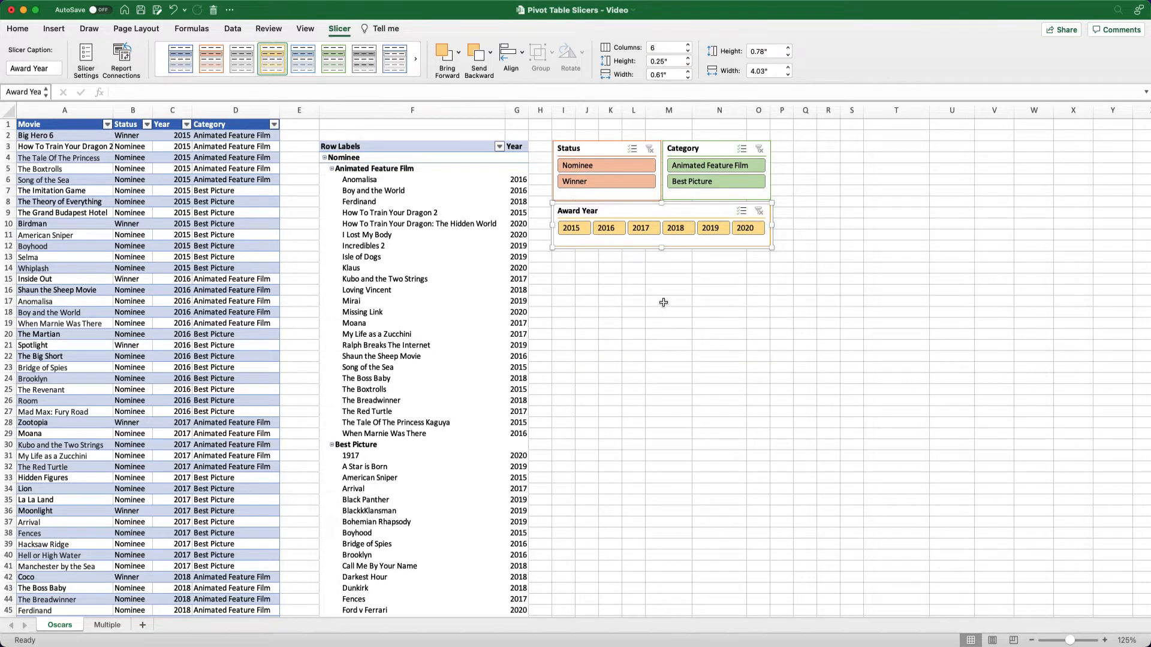
pyautogui.click(635, 270)
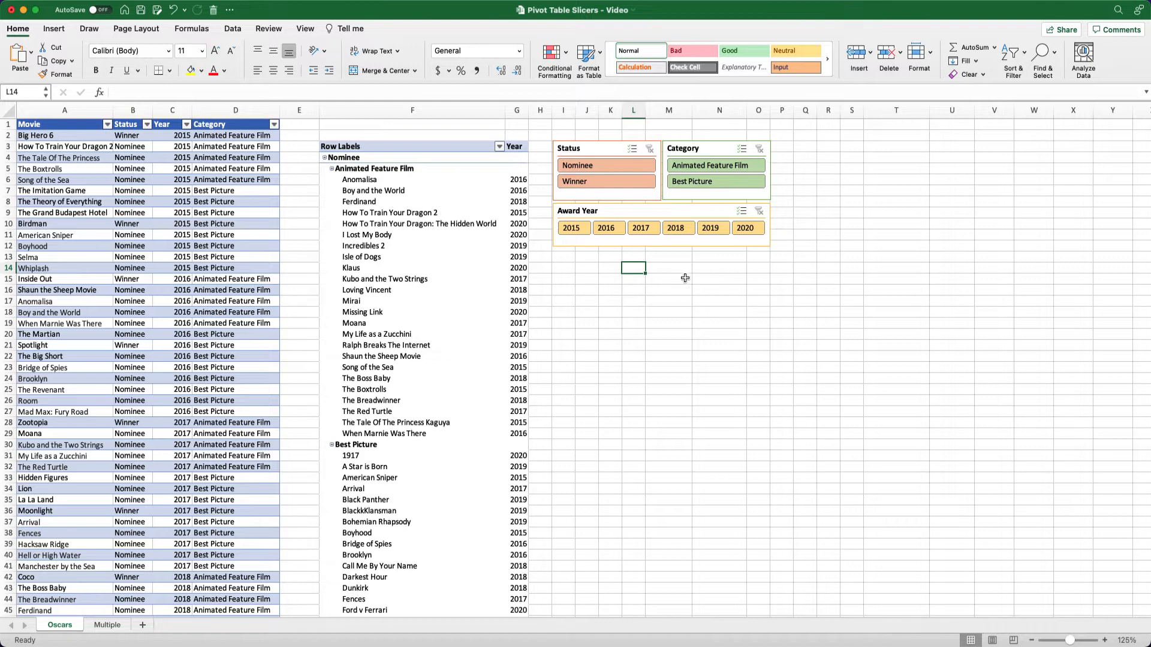
# - Filter the pivot table with the slicers by award year 2016, switch to 2019, and restrict the status to Winner
pyautogui.click(613, 228)
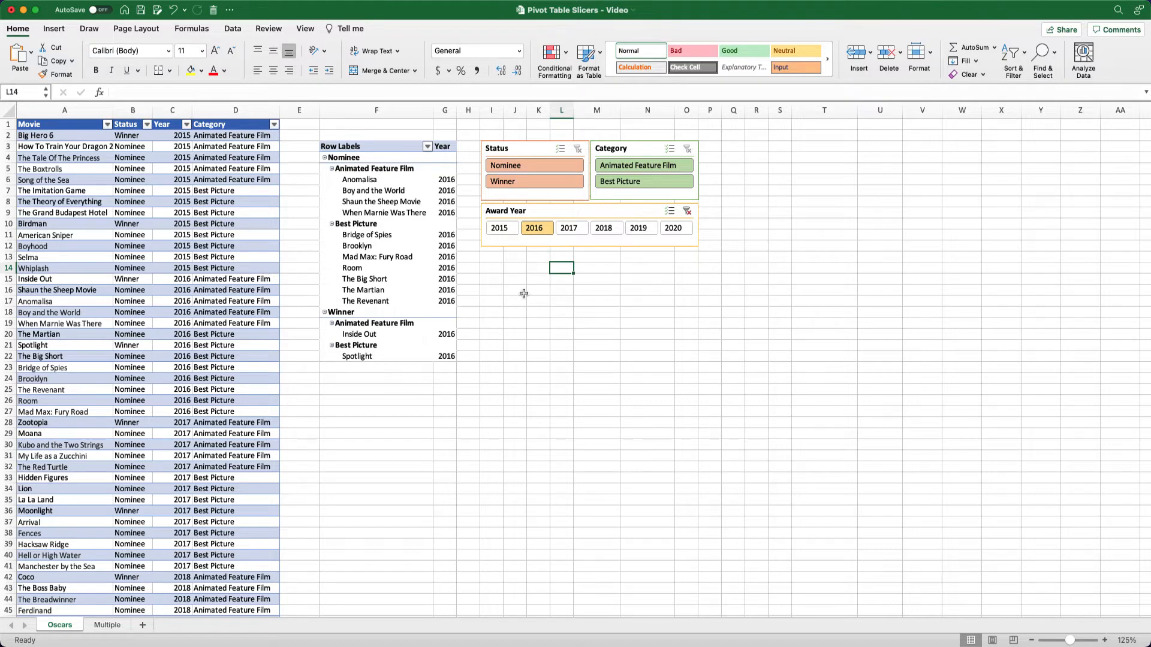
pyautogui.click(642, 229)
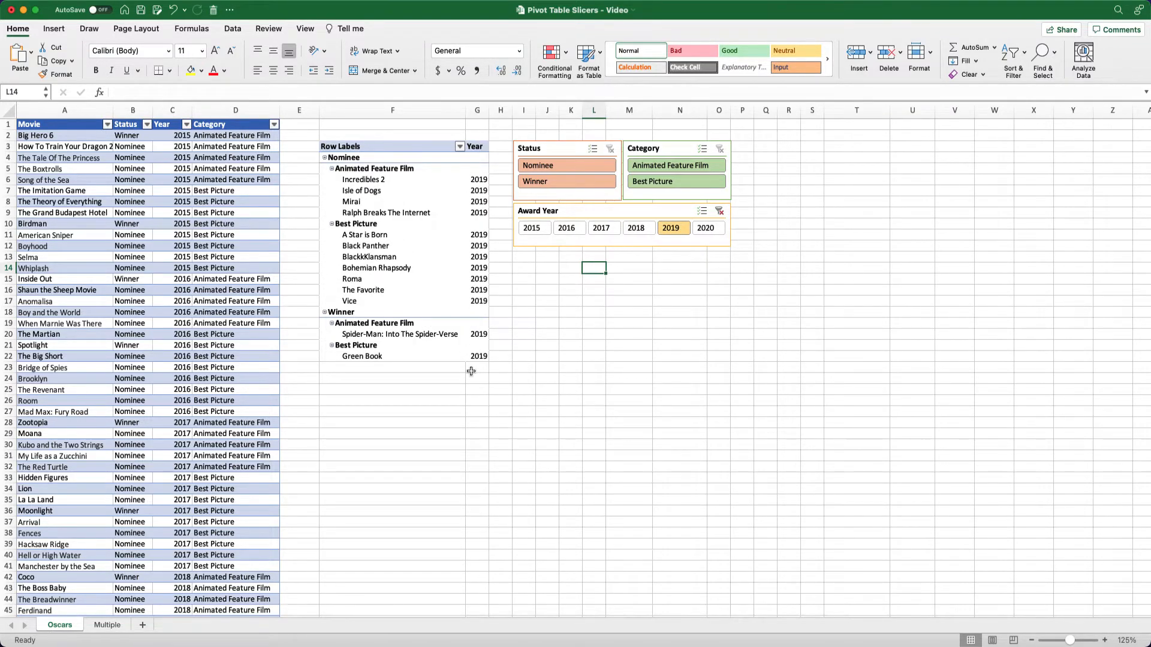
pyautogui.click(553, 182)
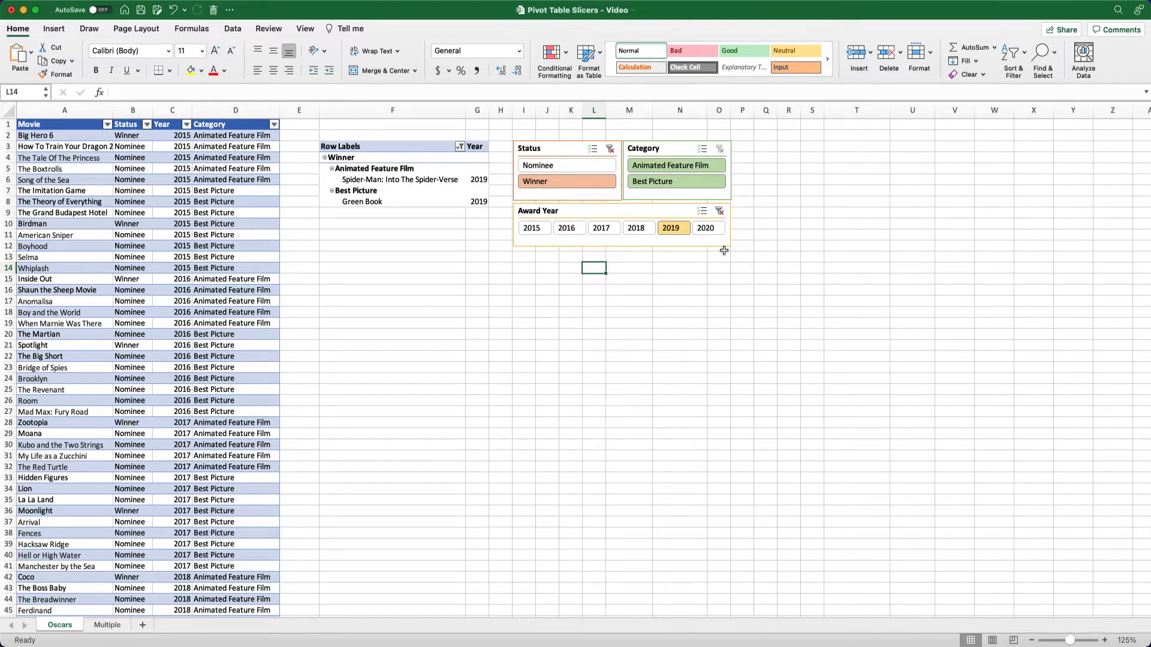
# - Clear the filters on the Award Year and Status slicers
pyautogui.click(721, 213)
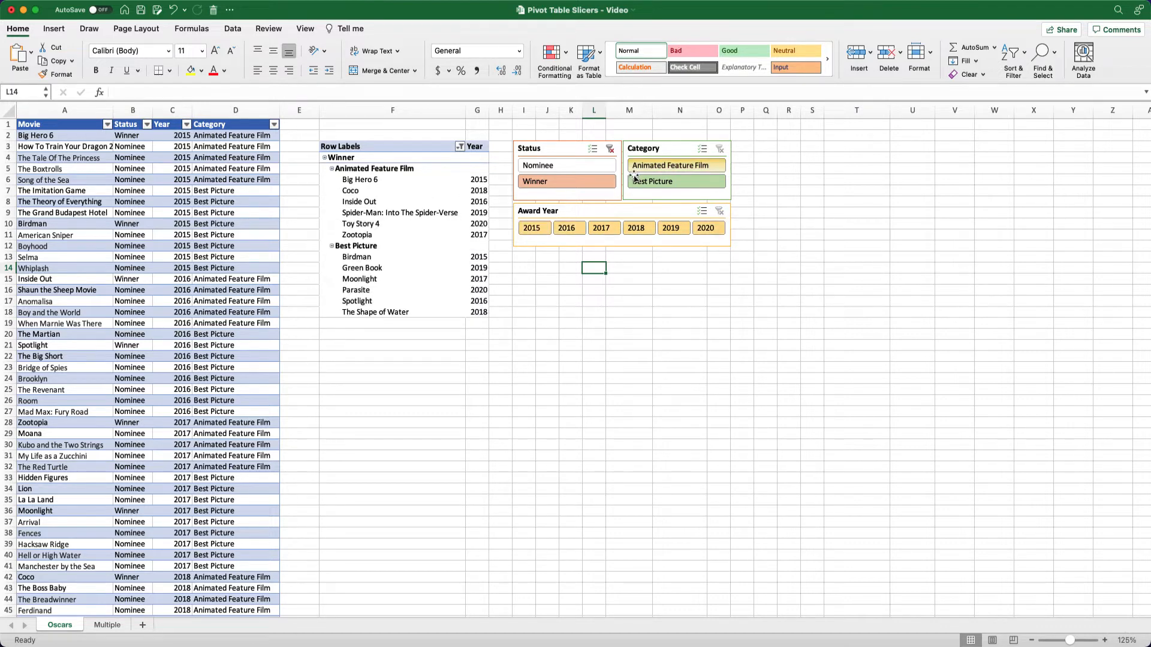
pyautogui.click(611, 149)
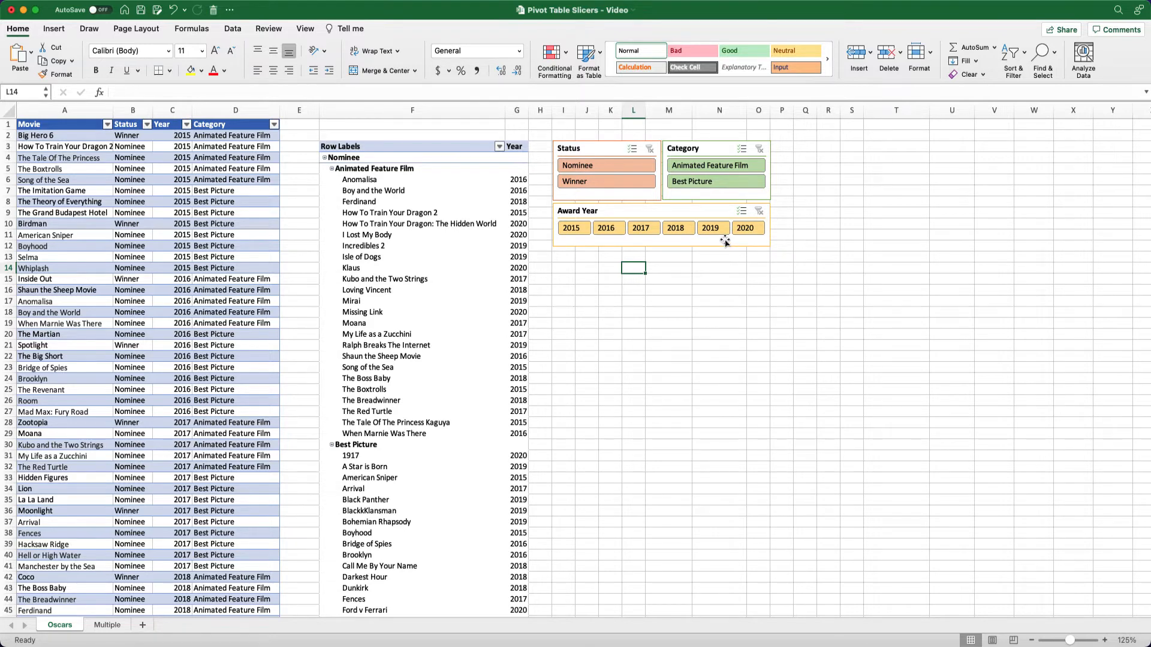
# - Enable multi-select on the Award Year slicer and filter the pivot table to Best Picture winners for 2017, 2018 and 2019
pyautogui.click(742, 211)
pyautogui.click(578, 229)
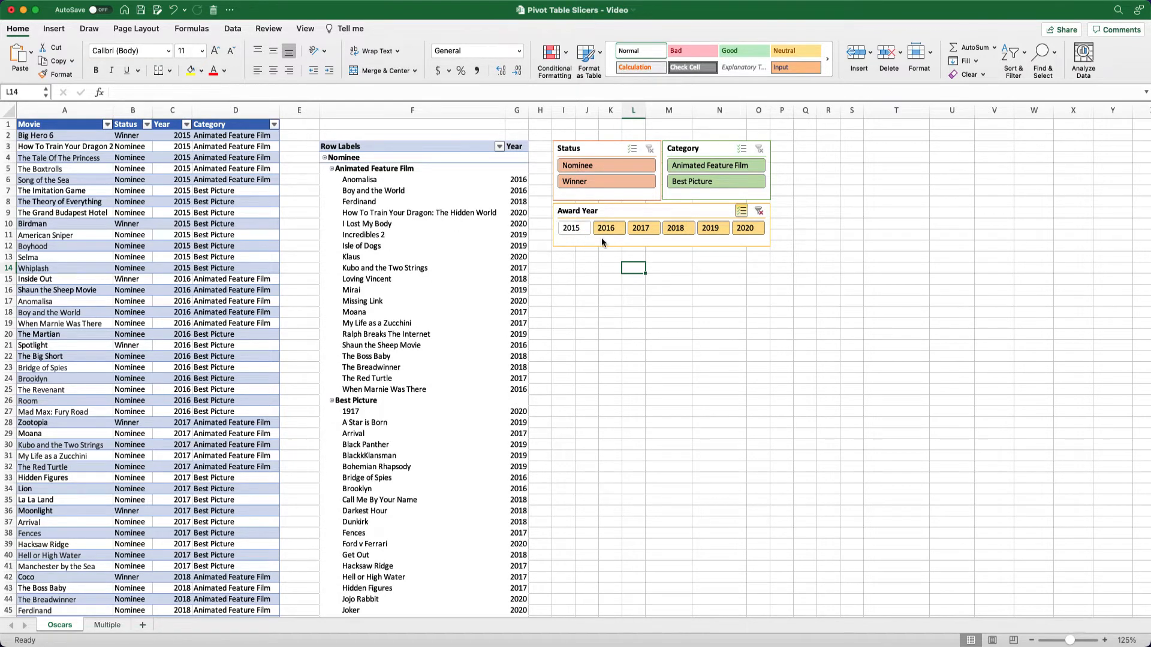
pyautogui.click(606, 227)
pyautogui.click(757, 230)
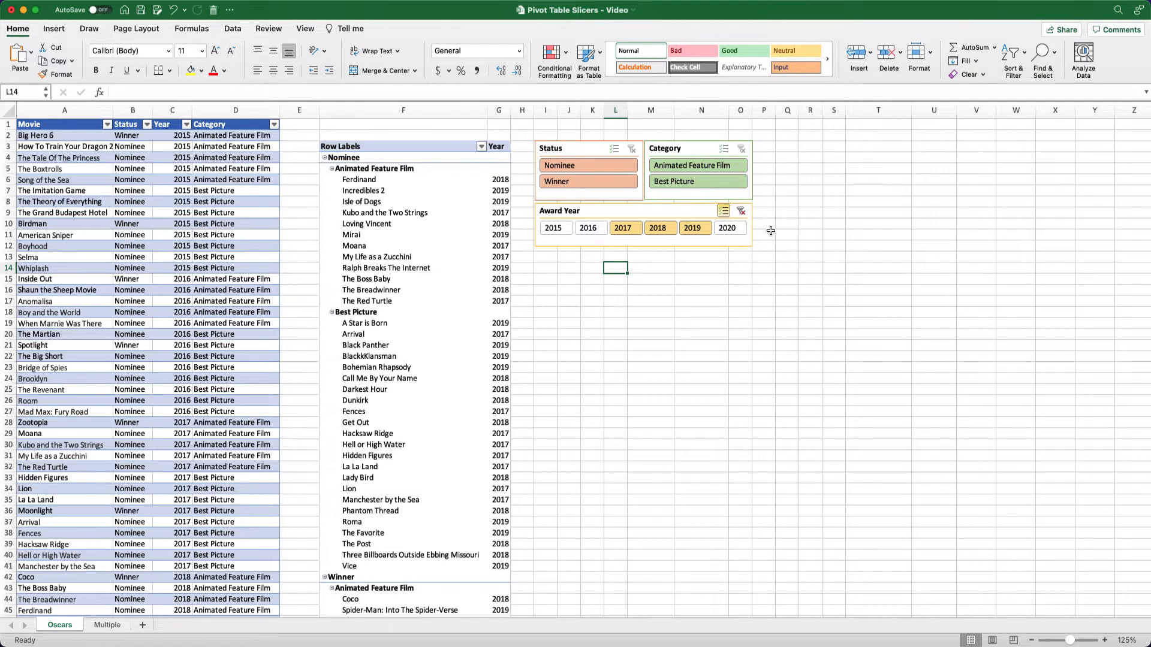
pyautogui.click(668, 181)
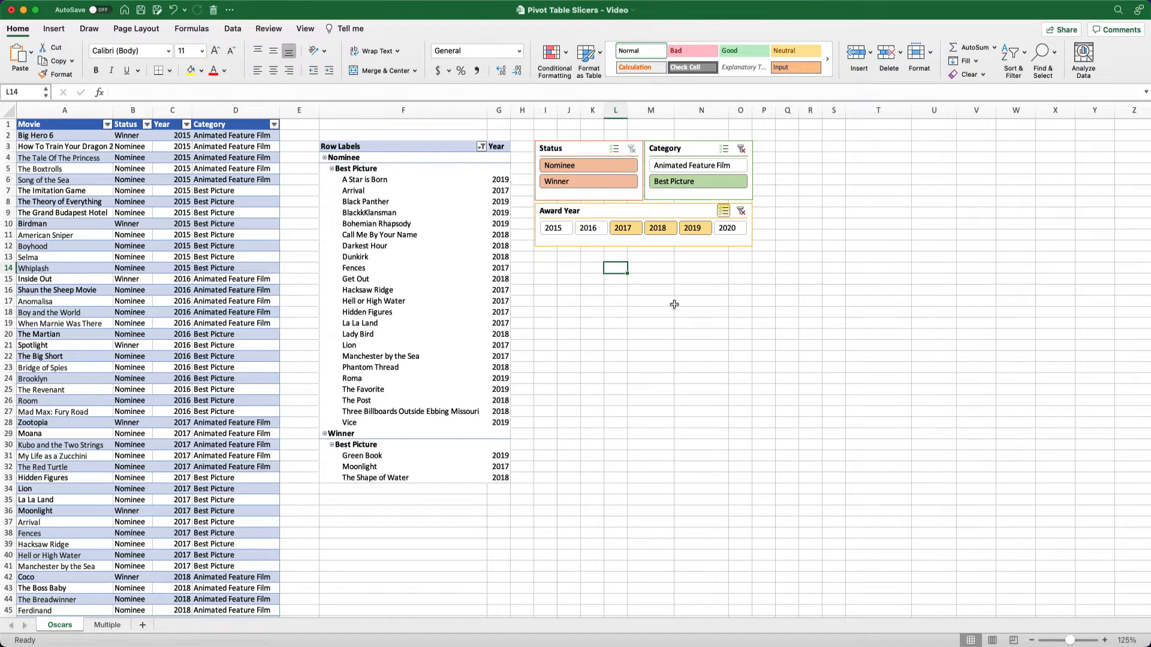
pyautogui.click(560, 180)
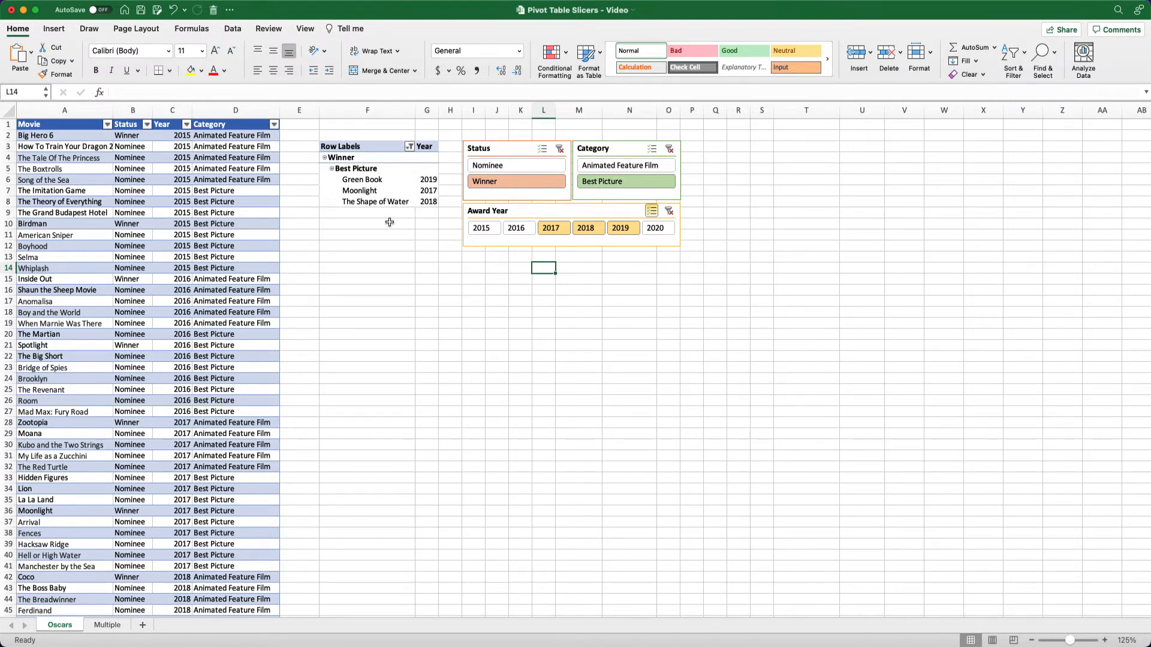
# - Clear the filters on the Award Year, Category and Status slicers
pyautogui.click(669, 211)
pyautogui.click(669, 149)
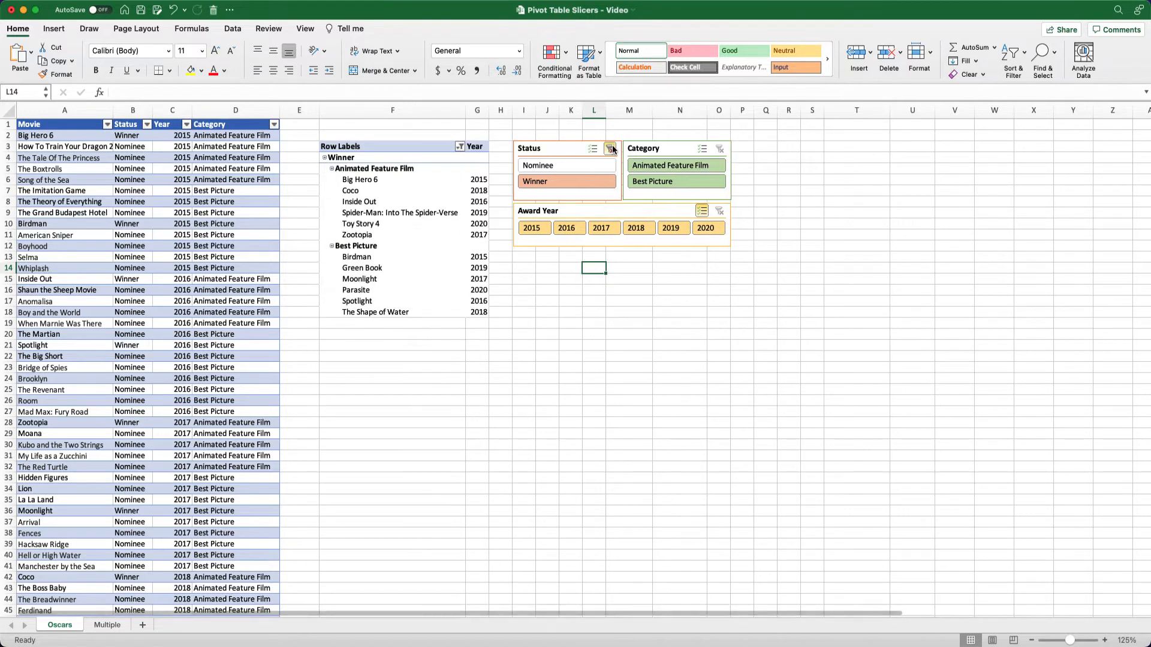
pyautogui.click(559, 149)
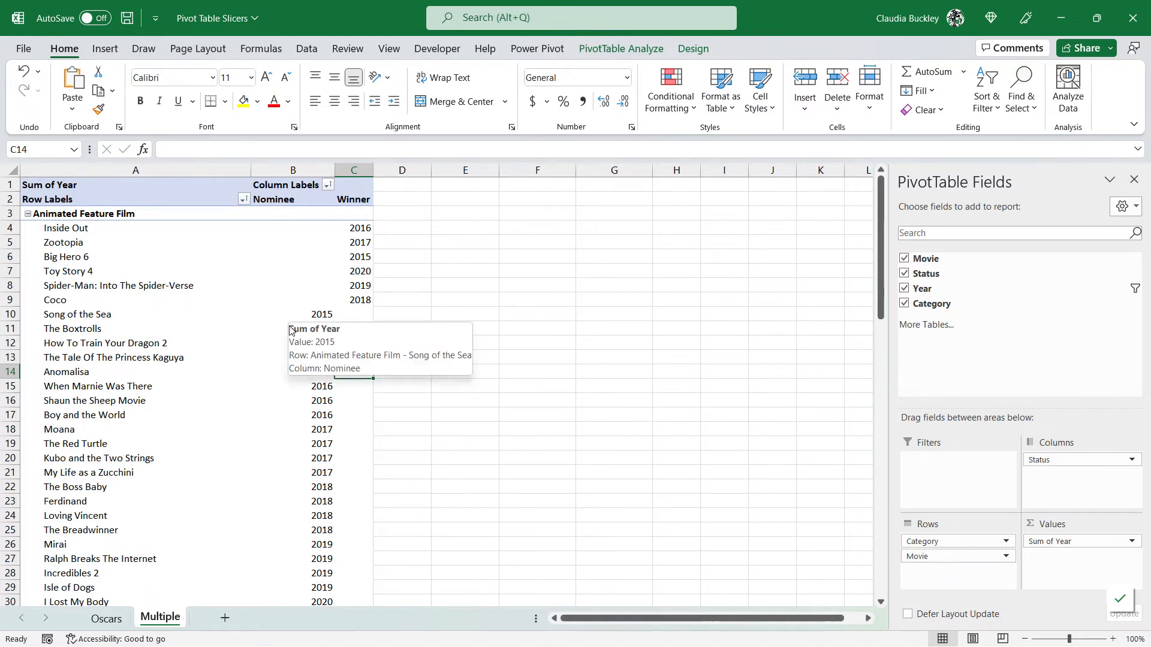
pyautogui.click(107, 619)
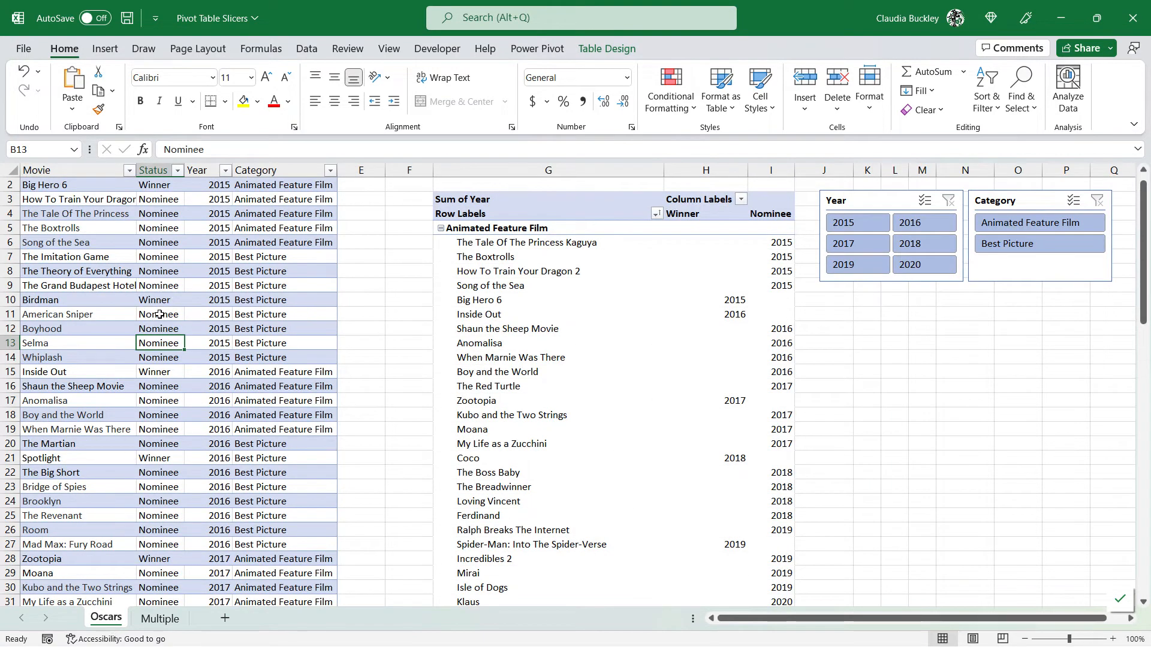
pyautogui.click(160, 619)
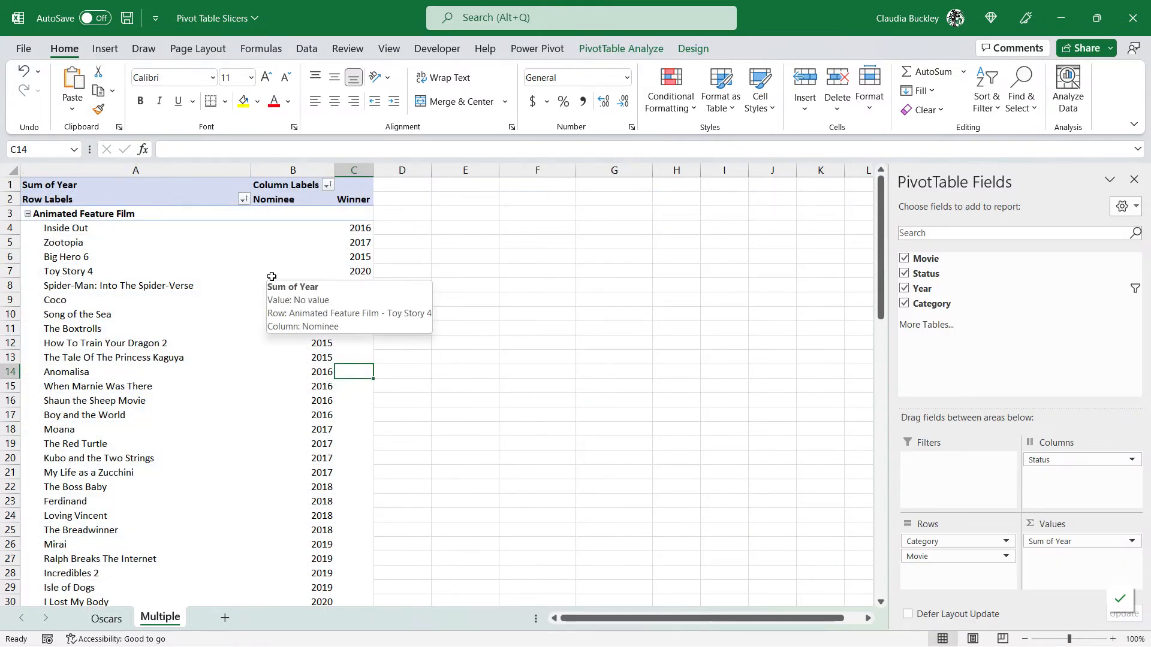
pyautogui.click(664, 54)
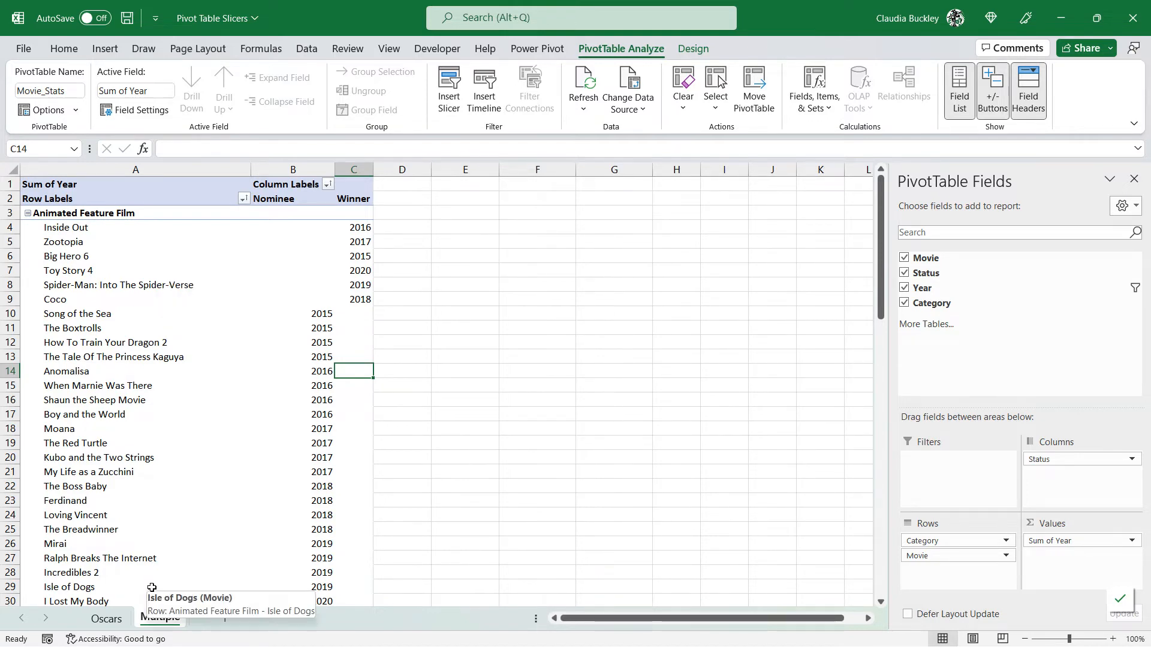
# - Insert a pivot table based on the T_Oscars table at cell E1 of the existing Multiple worksheet
pyautogui.click(110, 621)
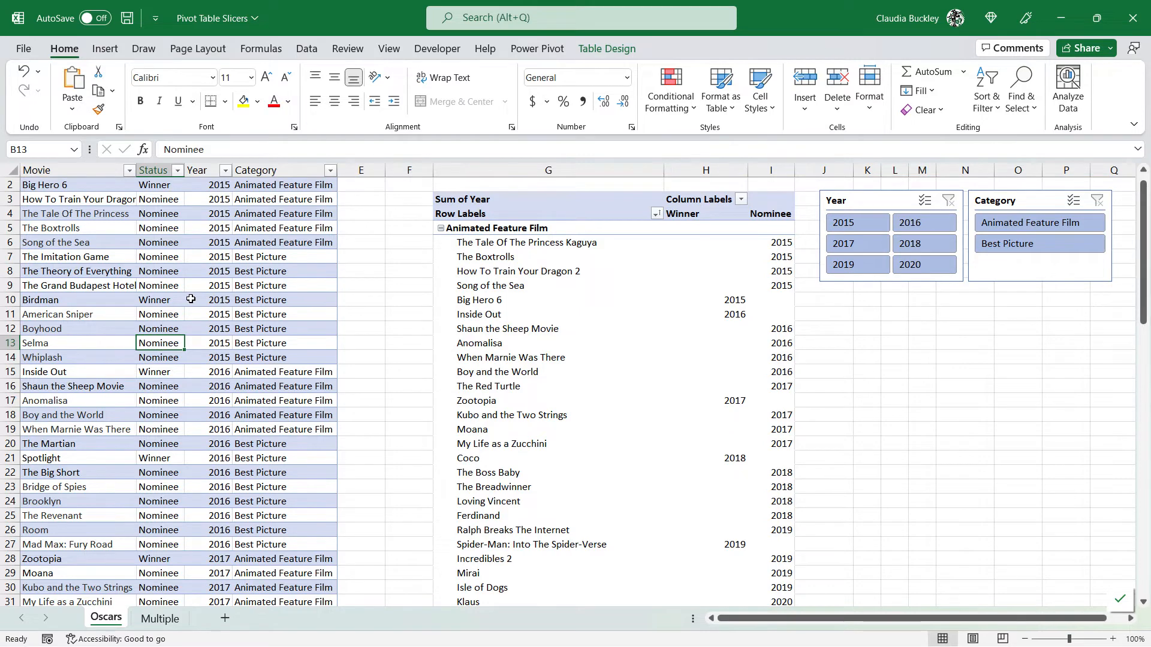
pyautogui.click(103, 51)
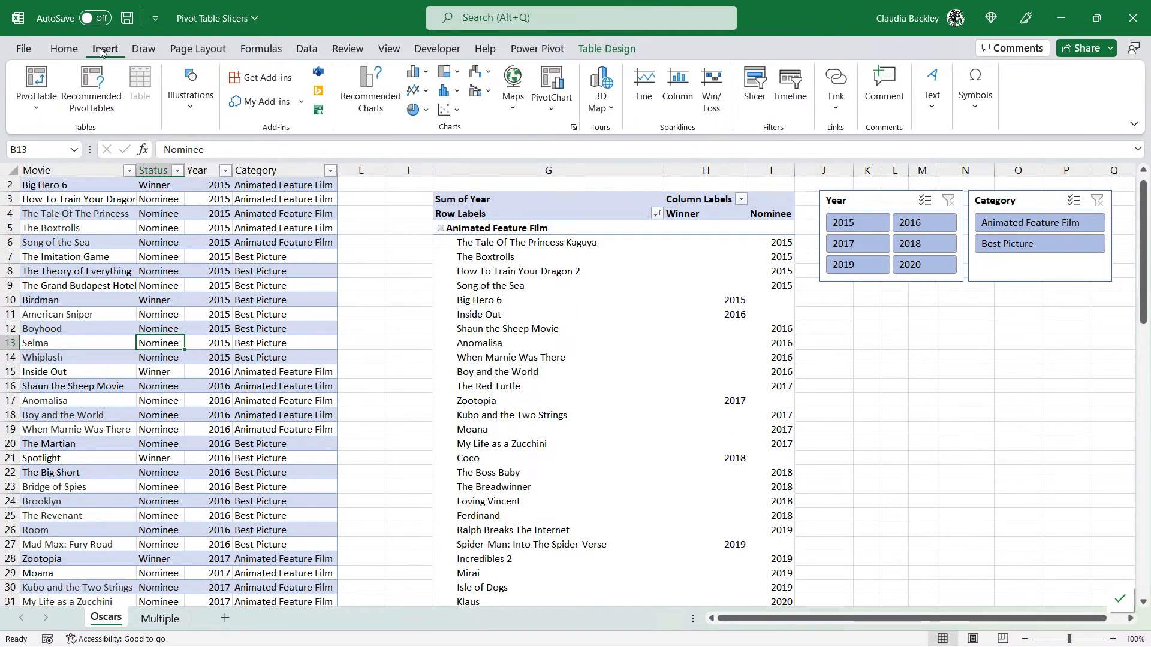
pyautogui.click(55, 78)
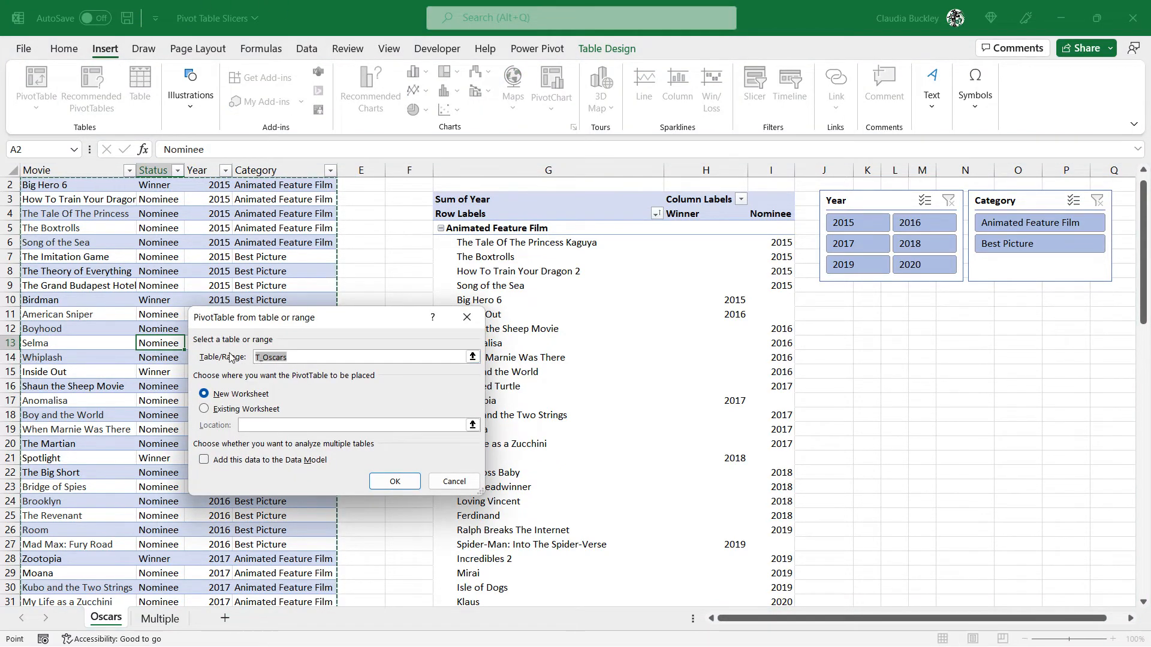
pyautogui.click(206, 410)
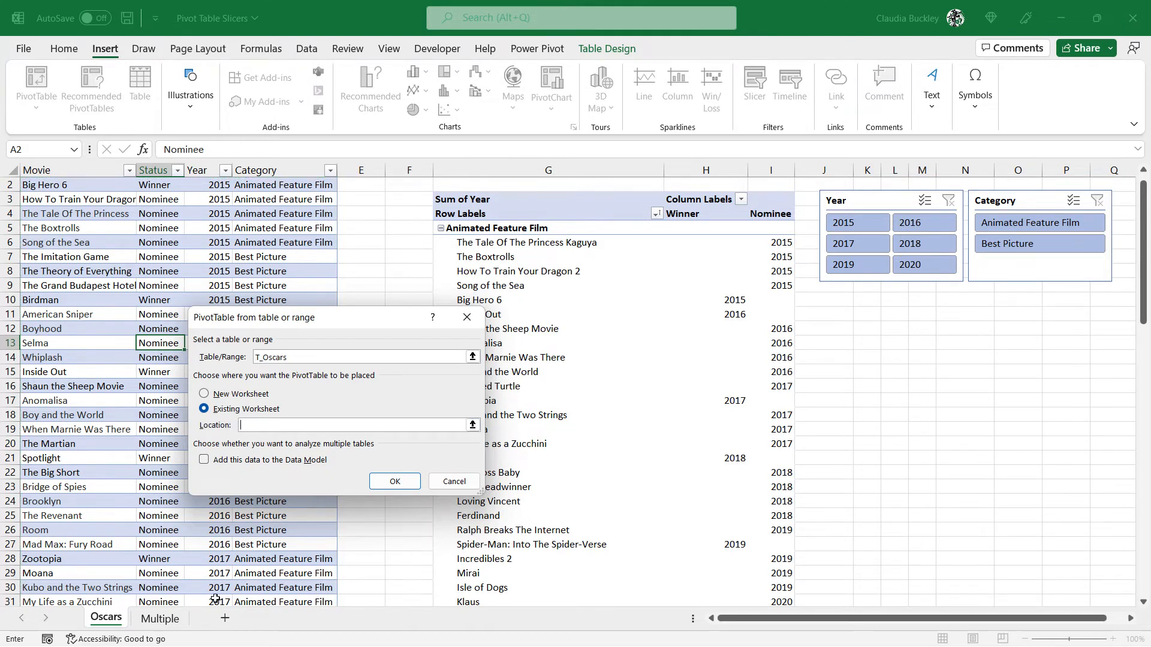
pyautogui.click(167, 624)
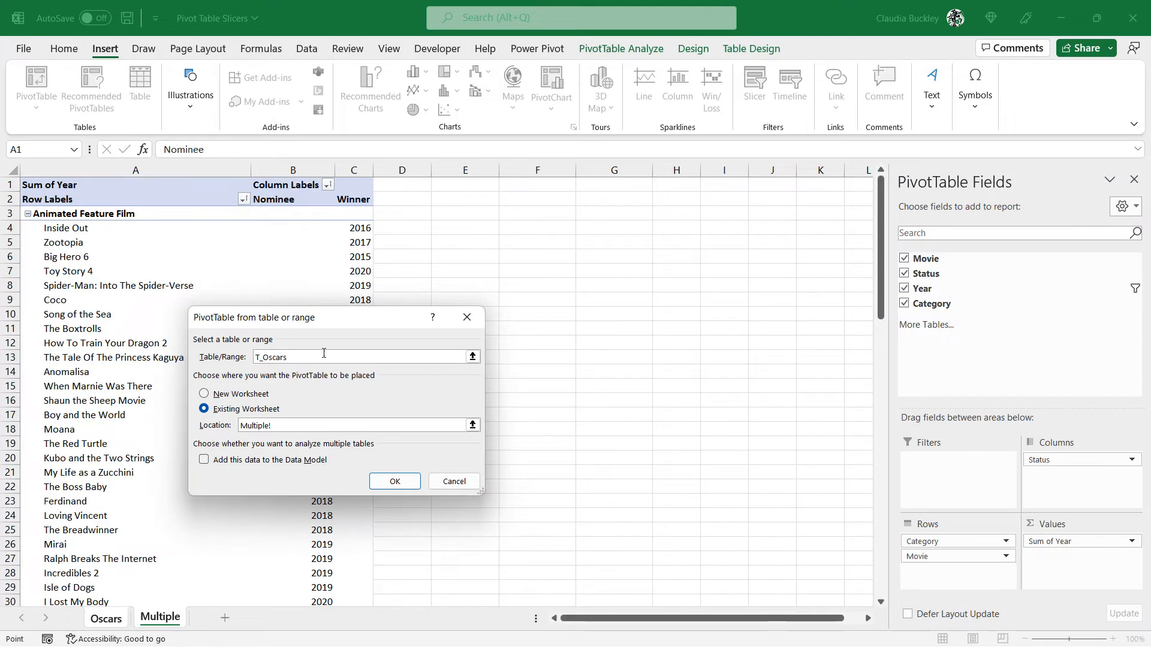
pyautogui.click(460, 186)
pyautogui.click(396, 483)
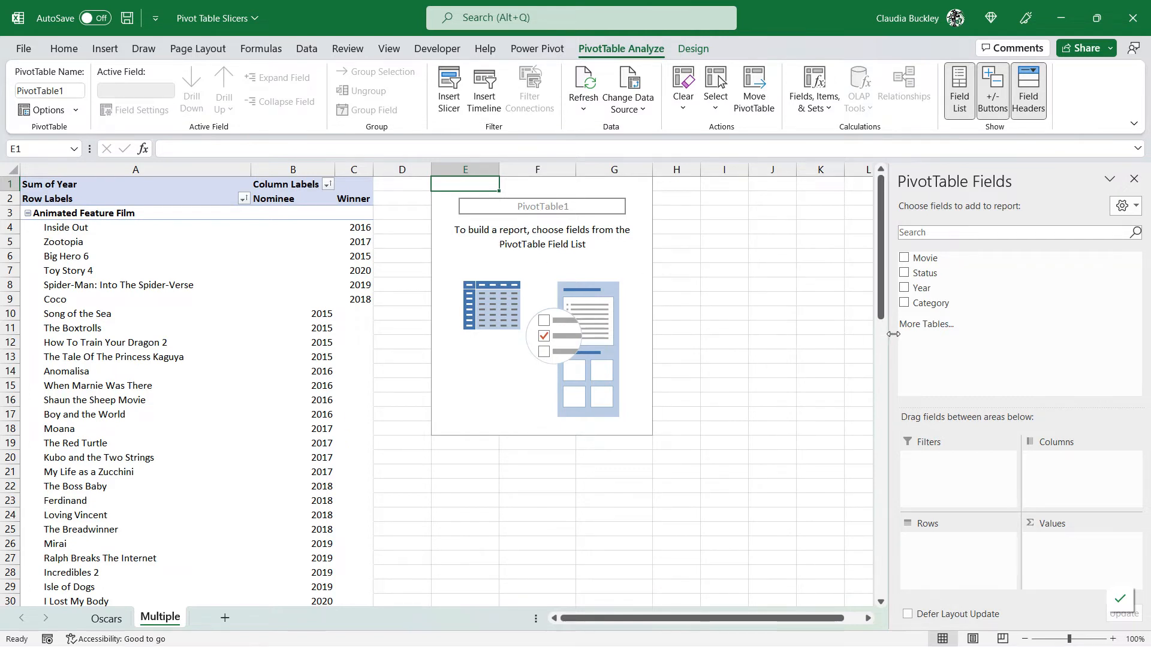
# - Build the new pivot table with Status and Year as rows and the count of Movie as values
pyautogui.click(904, 273)
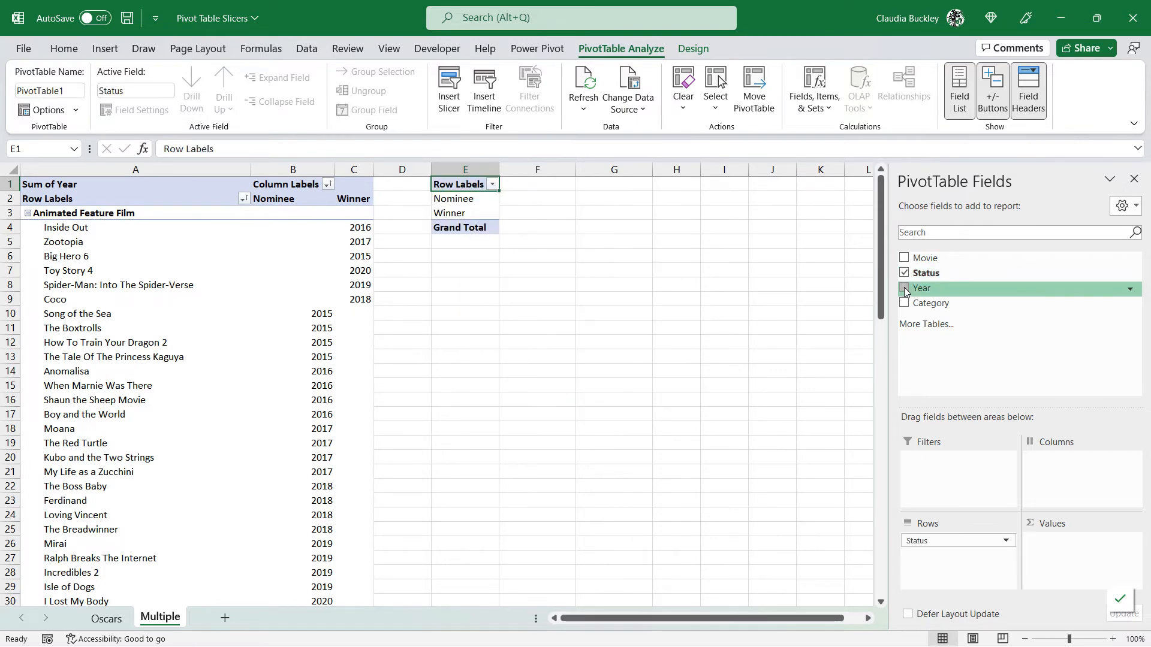
pyautogui.click(904, 288)
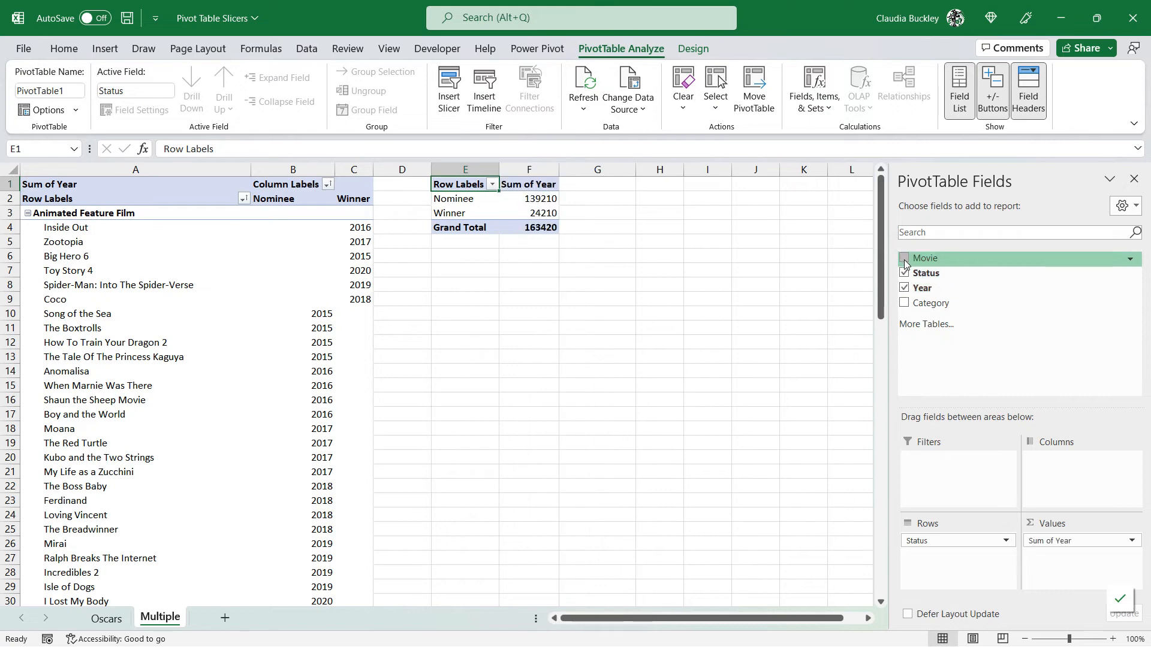
pyautogui.click(904, 258)
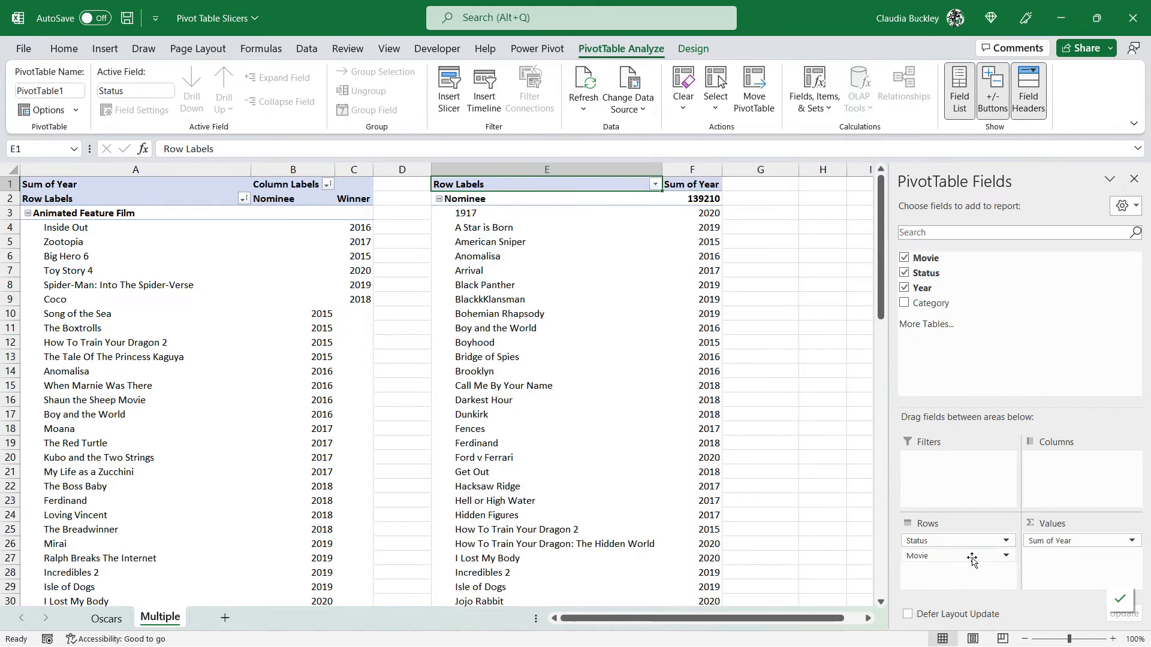
pyautogui.moveTo(971, 558)
pyautogui.mouseDown()
pyautogui.moveTo(1067, 569)
pyautogui.moveTo(1053, 551)
pyautogui.moveTo(962, 568)
pyautogui.mouseUp()
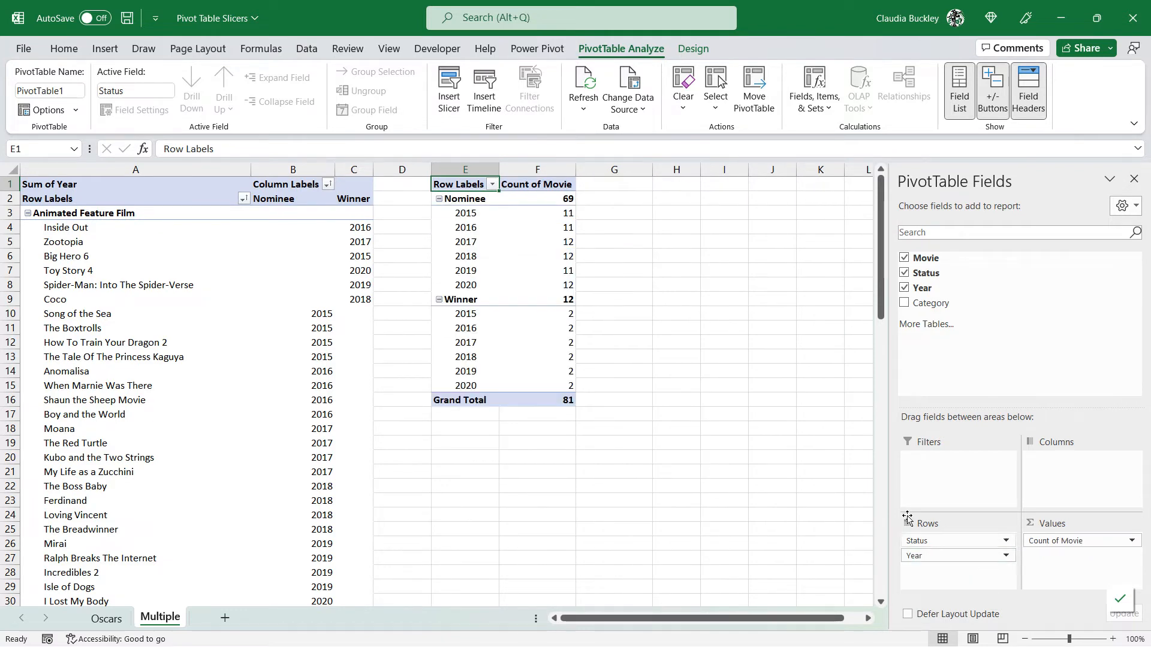
# - Name the new pivot table Year_Stats
pyautogui.moveTo(551, 331)
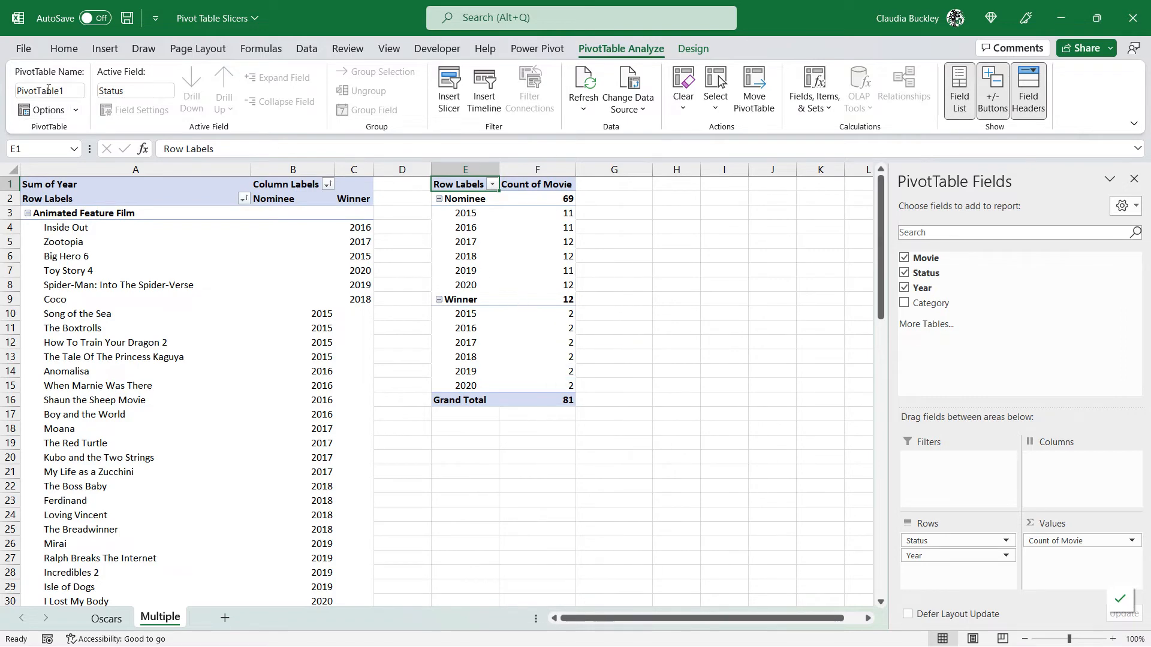
pyautogui.click(70, 90)
pyautogui.write('Year_Stats')
pyautogui.press('Return')
# - Insert Status, Year and Category slicers for the Movie_Stats pivot table
pyautogui.click(188, 278)
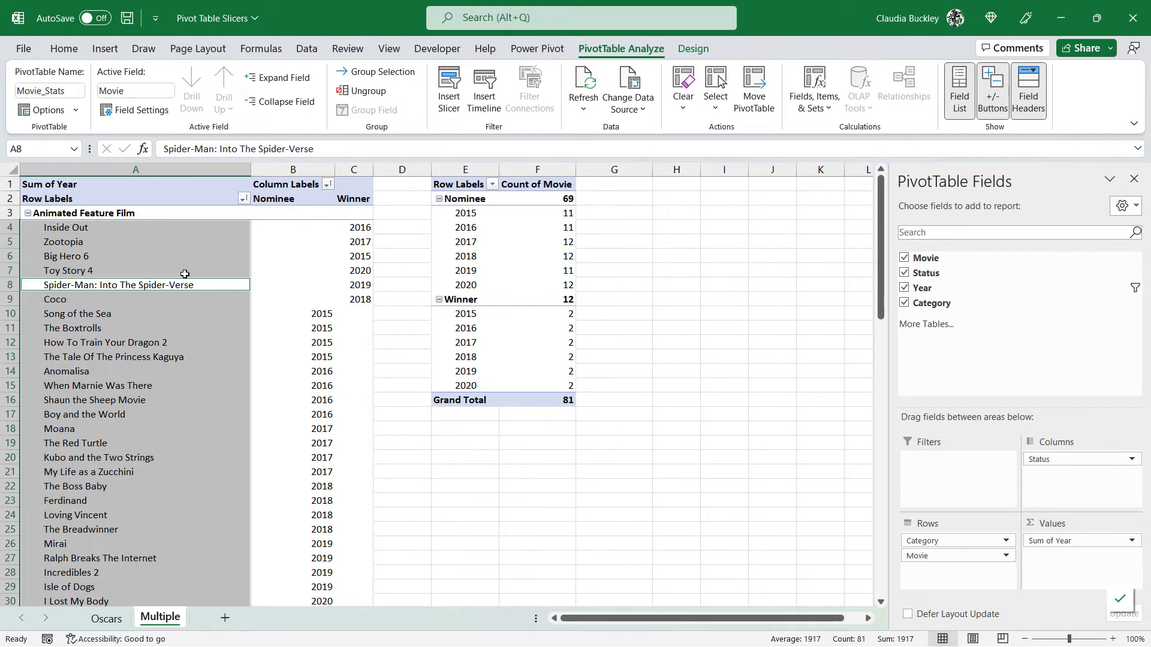
pyautogui.click(185, 273)
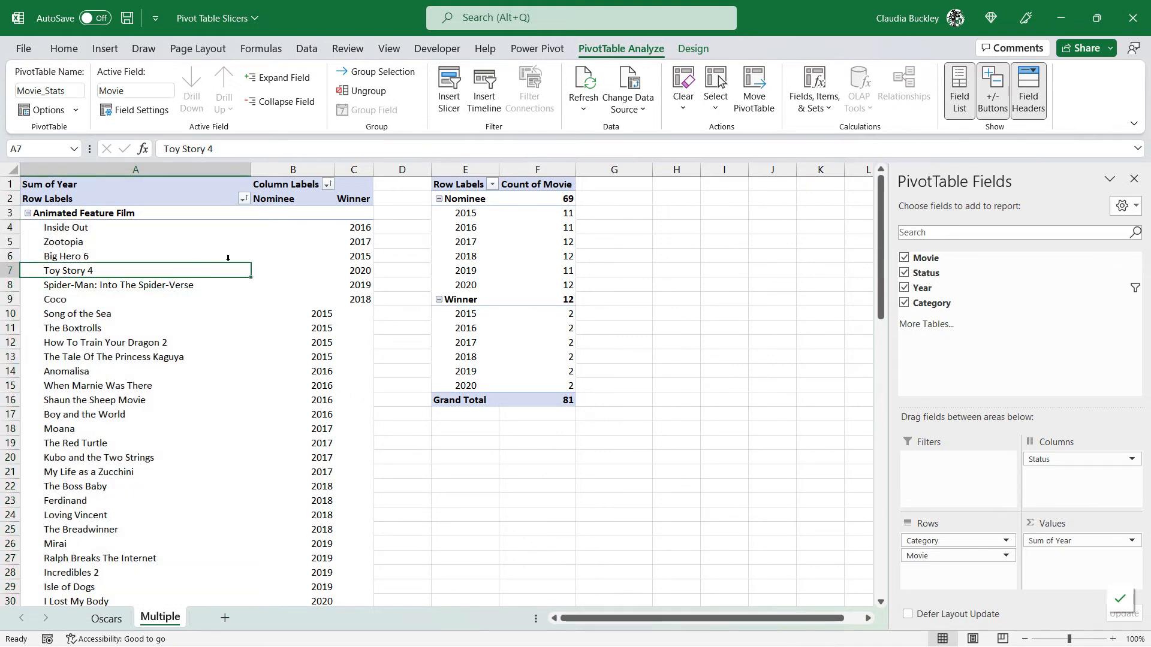
pyautogui.click(449, 96)
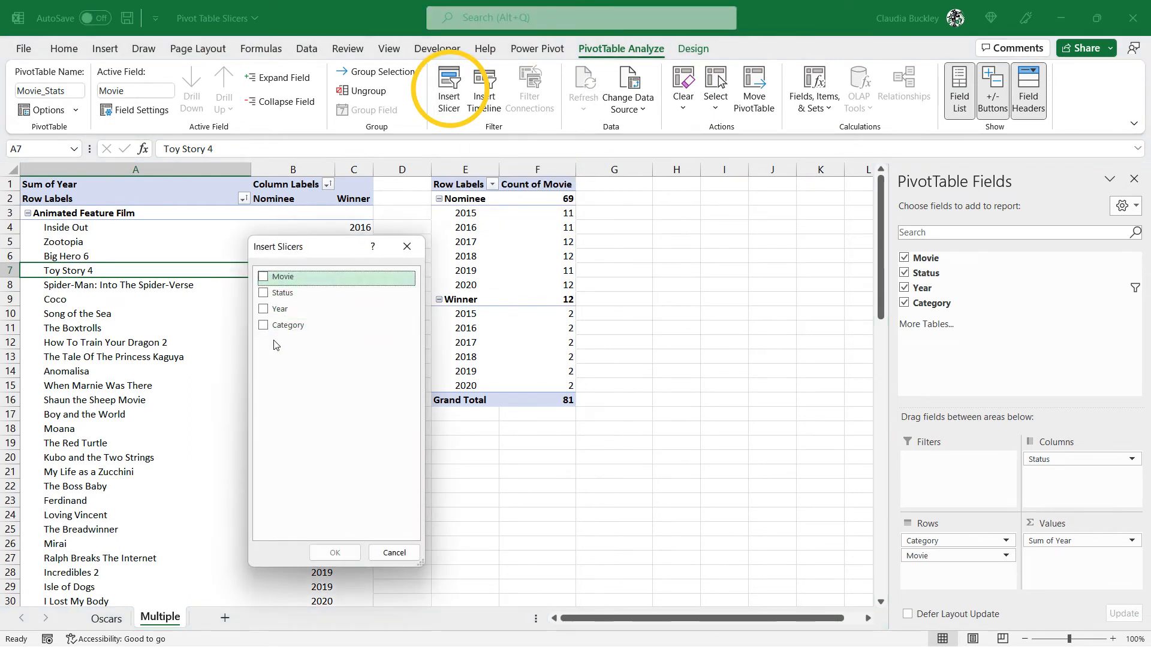
pyautogui.click(264, 333)
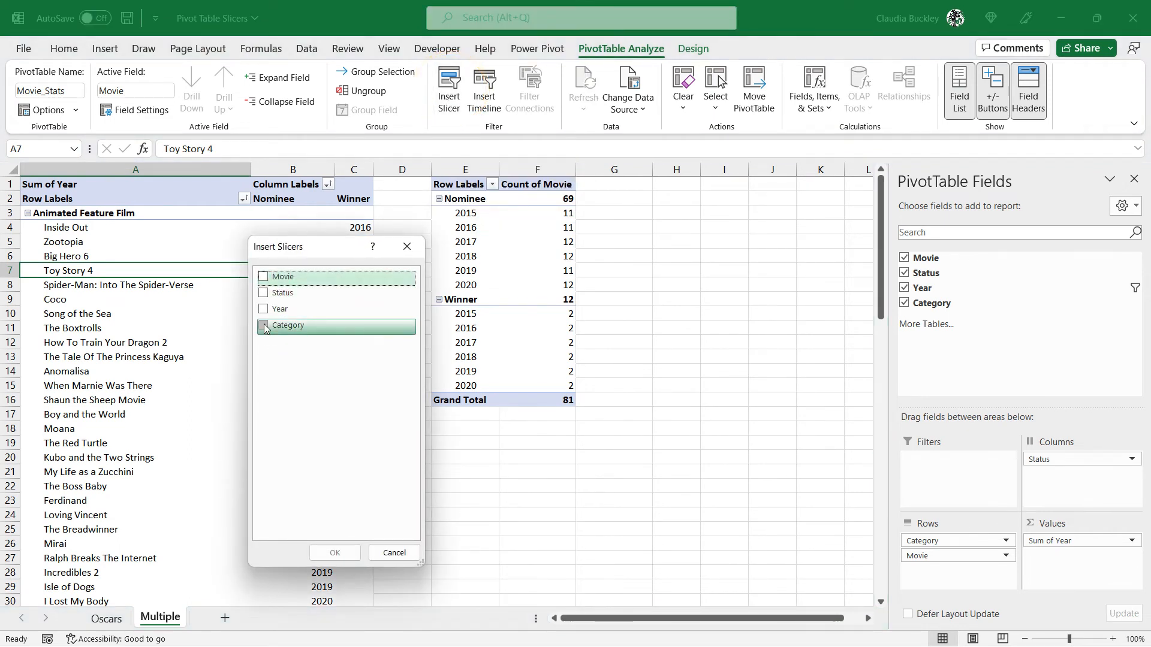
pyautogui.click(265, 313)
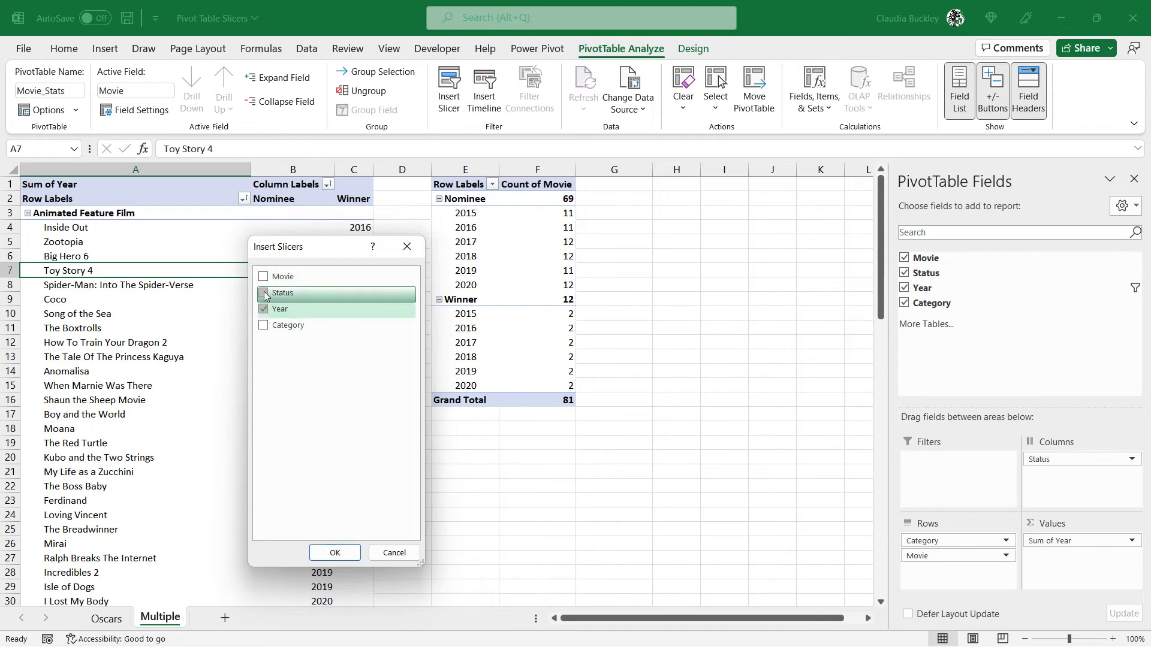
pyautogui.click(266, 296)
pyautogui.click(264, 325)
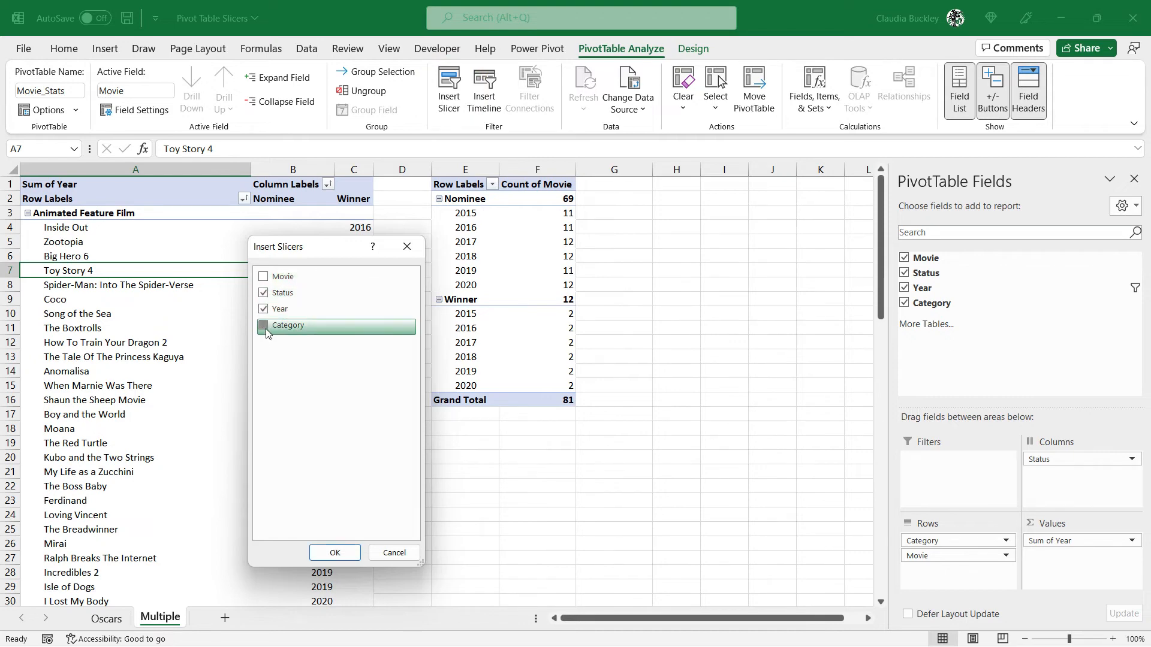
pyautogui.click(350, 552)
# - Align the tops of the three slicers and lay them out beside the pivot tables in the order Status, Year, Category
pyautogui.moveTo(535, 533); pyautogui.dragTo(784, 468)
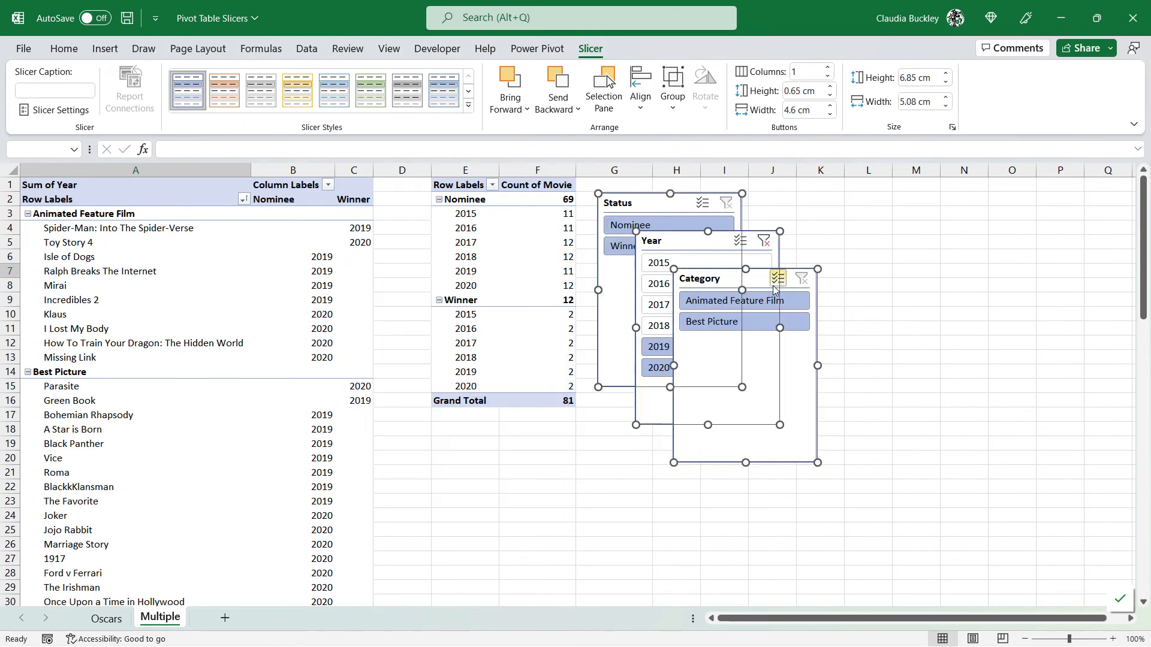
pyautogui.click(640, 90)
pyautogui.click(680, 200)
pyautogui.moveTo(794, 352); pyautogui.dragTo(989, 329)
pyautogui.click(915, 335)
pyautogui.moveTo(708, 358); pyautogui.dragTo(769, 358)
pyautogui.moveTo(668, 354); pyautogui.dragTo(612, 353)
# - Arrange the Year slicer's buttons in 2 columns
pyautogui.click(815, 360)
pyautogui.click(590, 49)
pyautogui.click(827, 68)
pyautogui.click(826, 406)
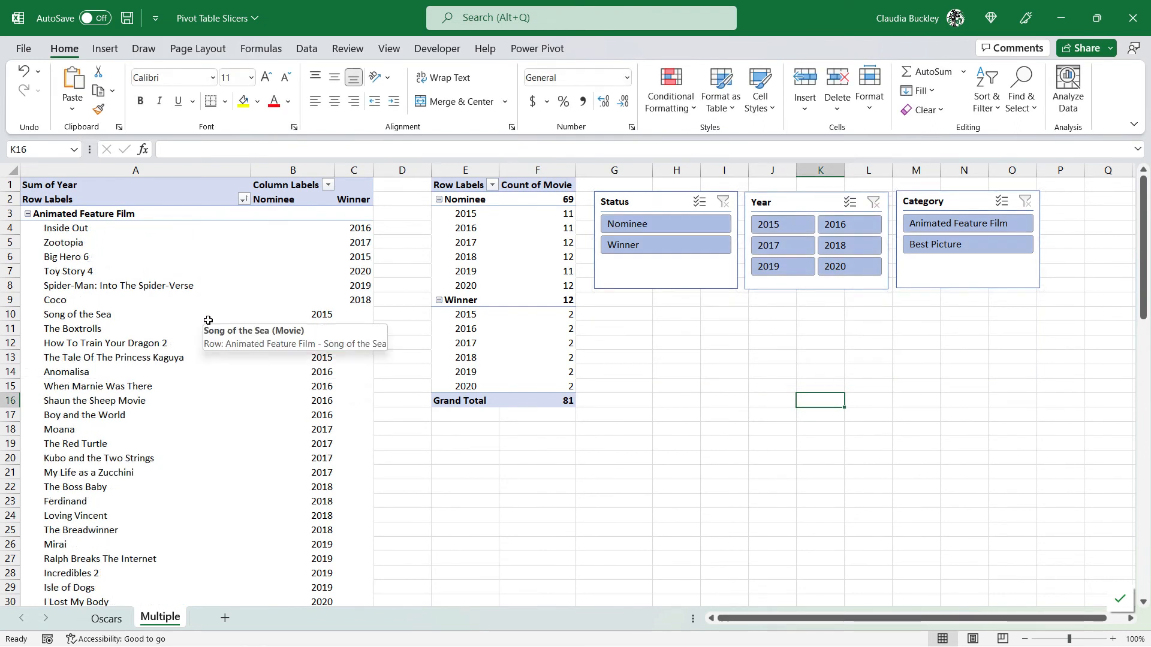
# - Filter the Movie_Stats pivot table to Winner with the Status slicer, and clear that filter
pyautogui.click(690, 246)
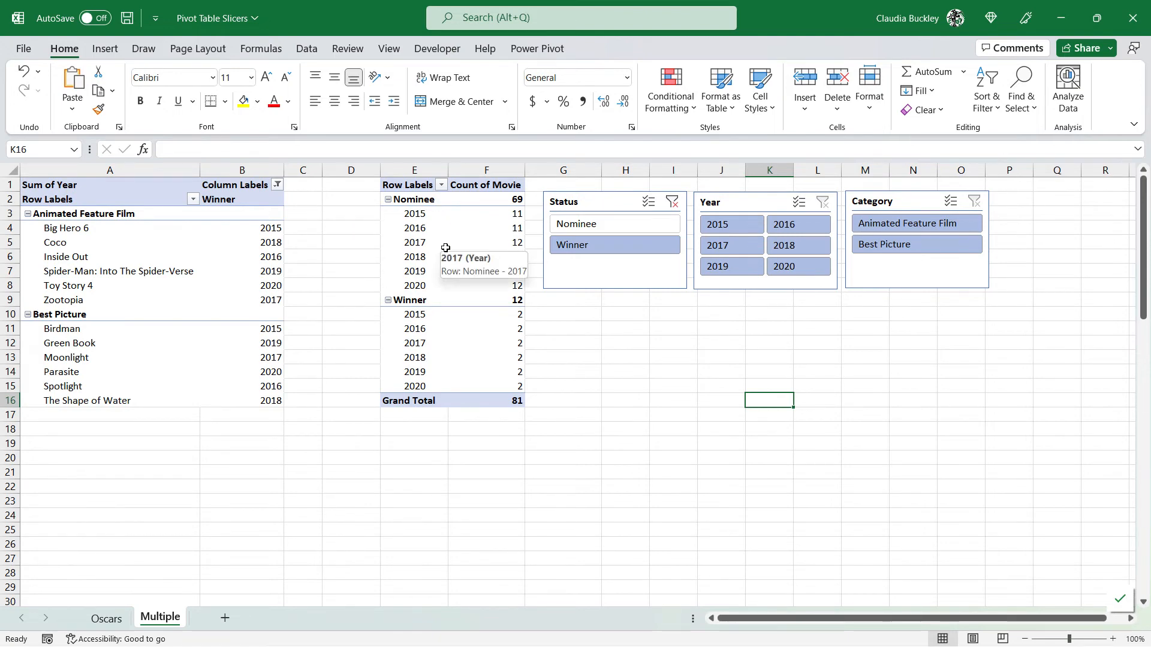
pyautogui.click(673, 203)
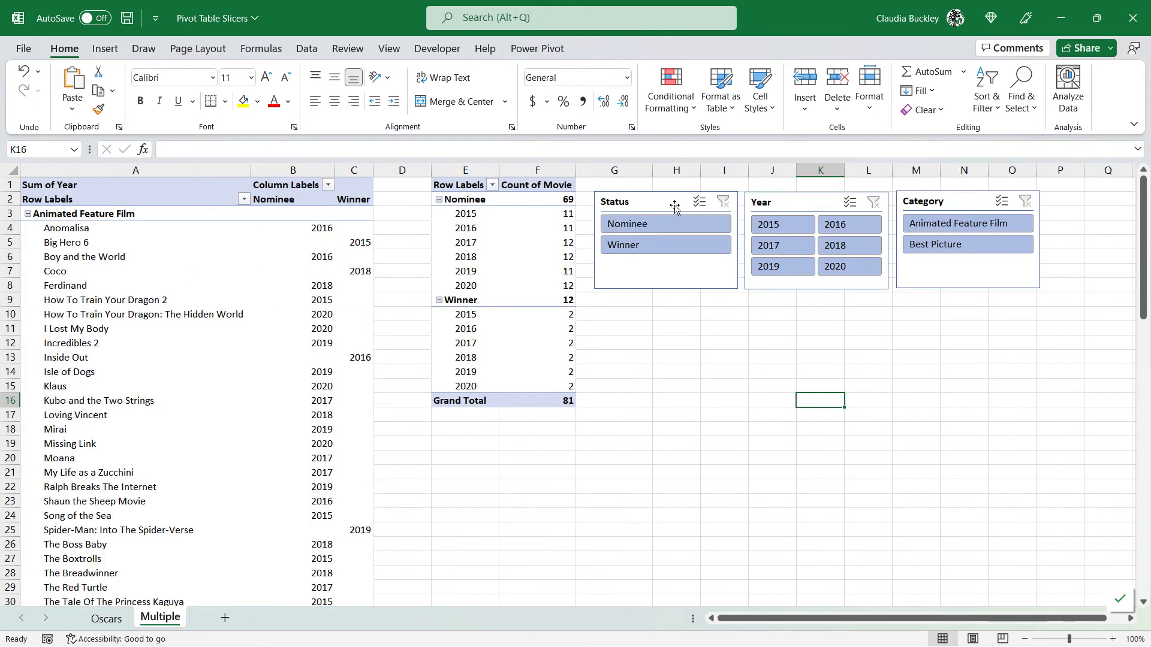
# - Connect the Year slicer to the Year_Stats pivot table as well, and use it to filter both pivot tables to 2015
pyautogui.click(787, 203)
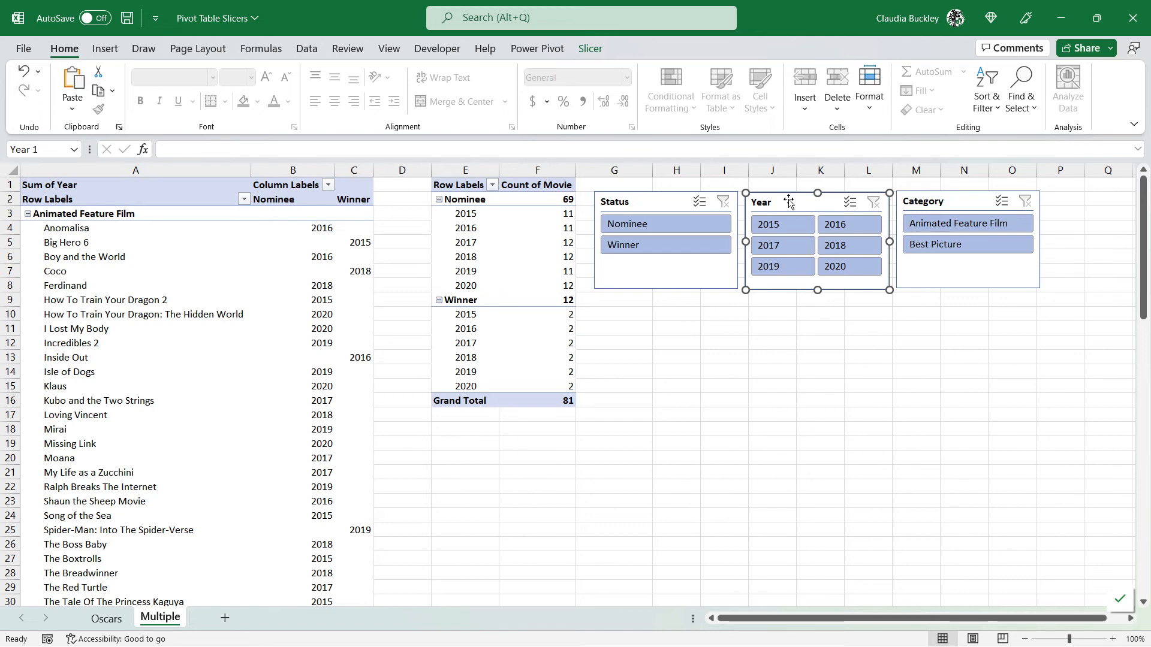
pyautogui.rightClick(788, 200)
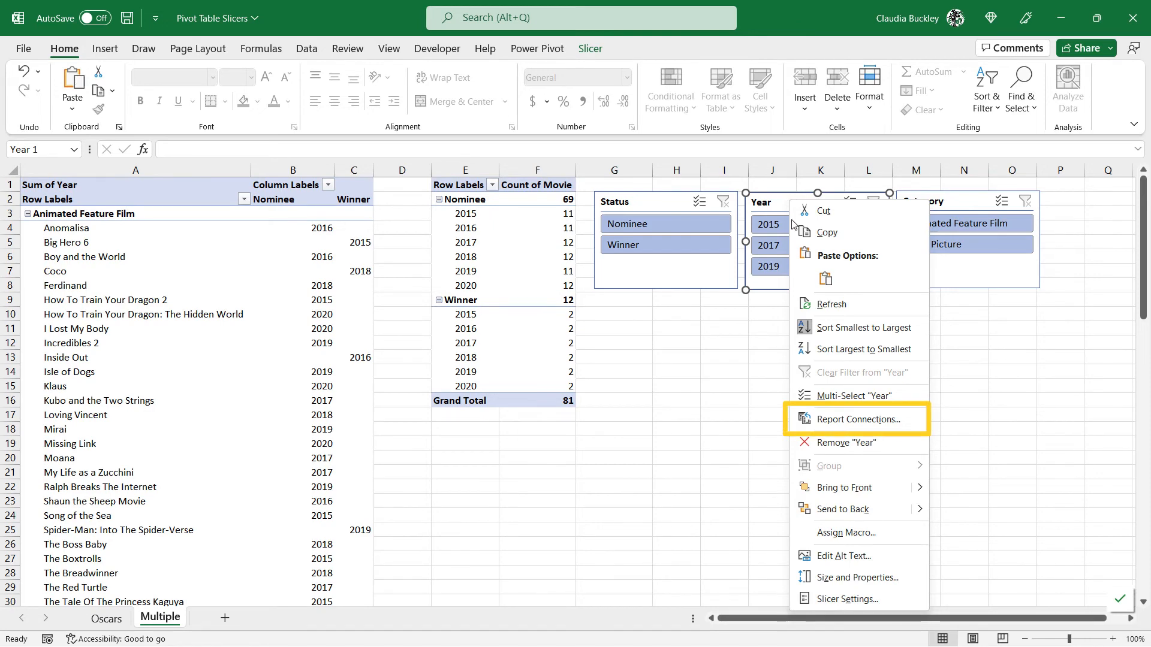
pyautogui.click(842, 420)
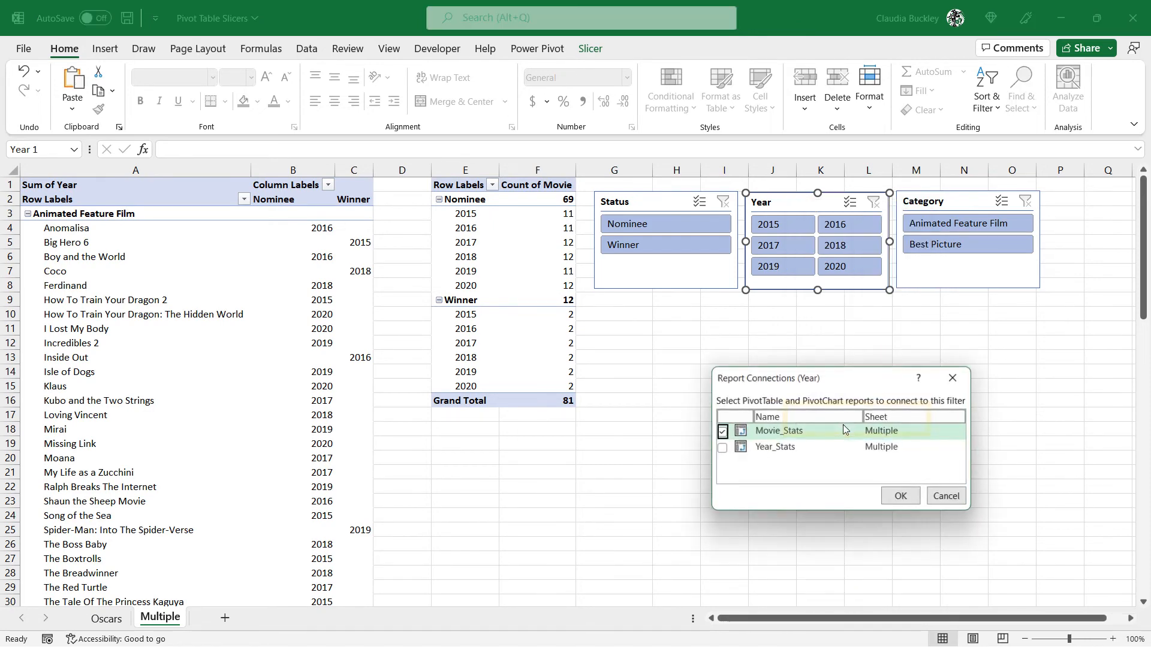
pyautogui.click(721, 449)
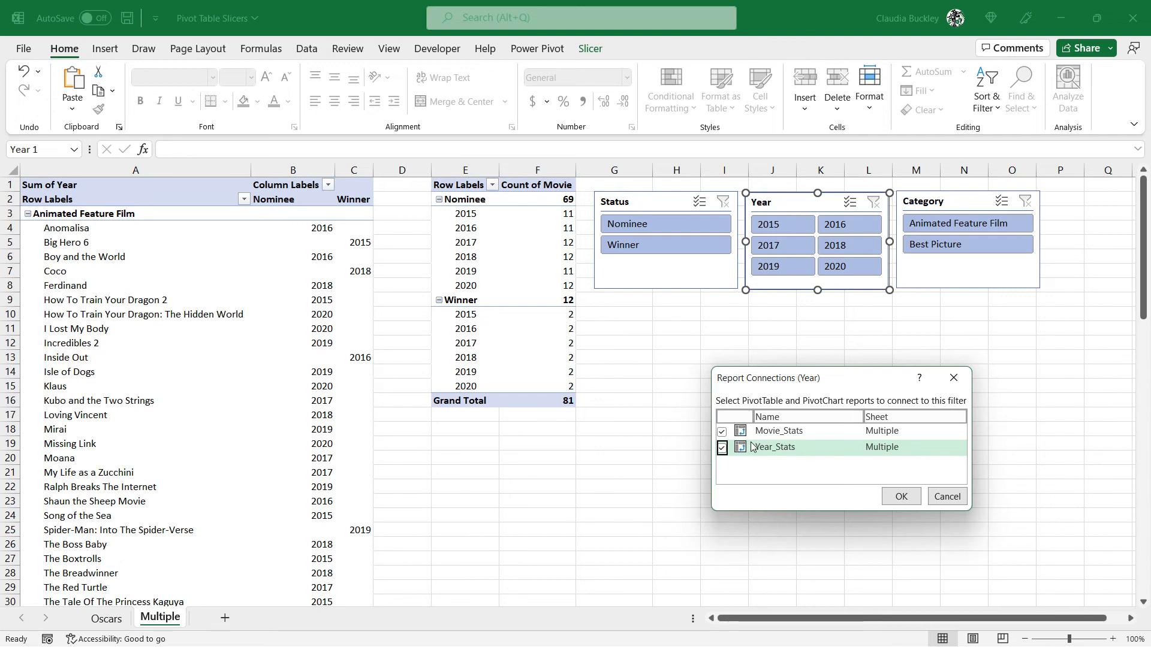
pyautogui.click(908, 503)
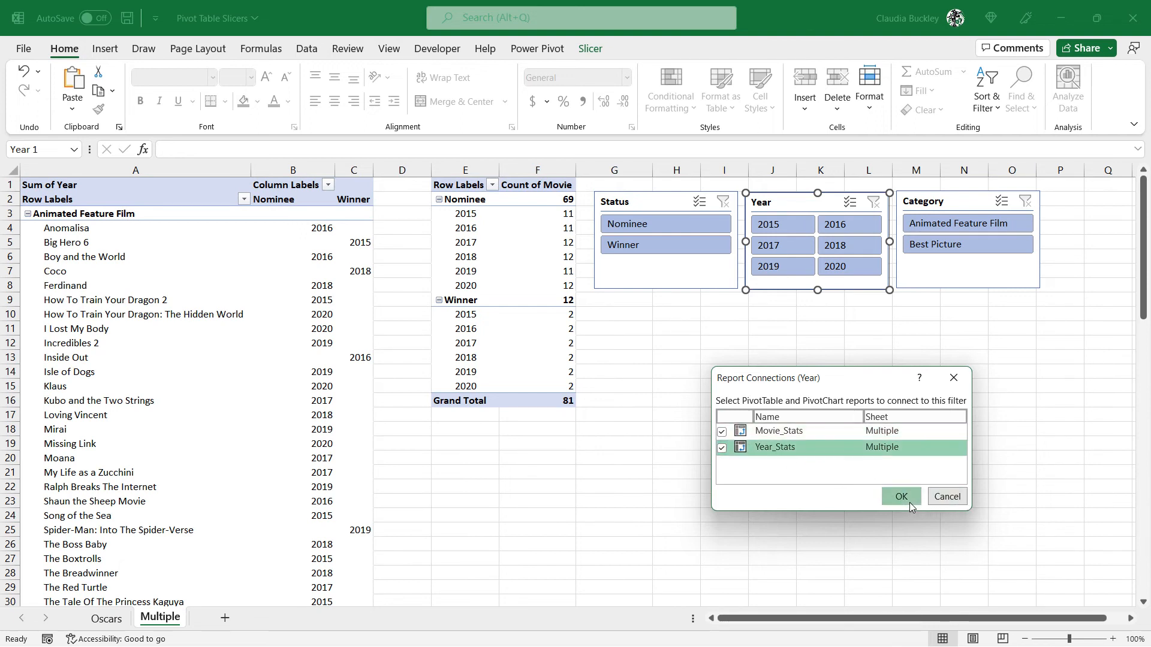
pyautogui.click(778, 228)
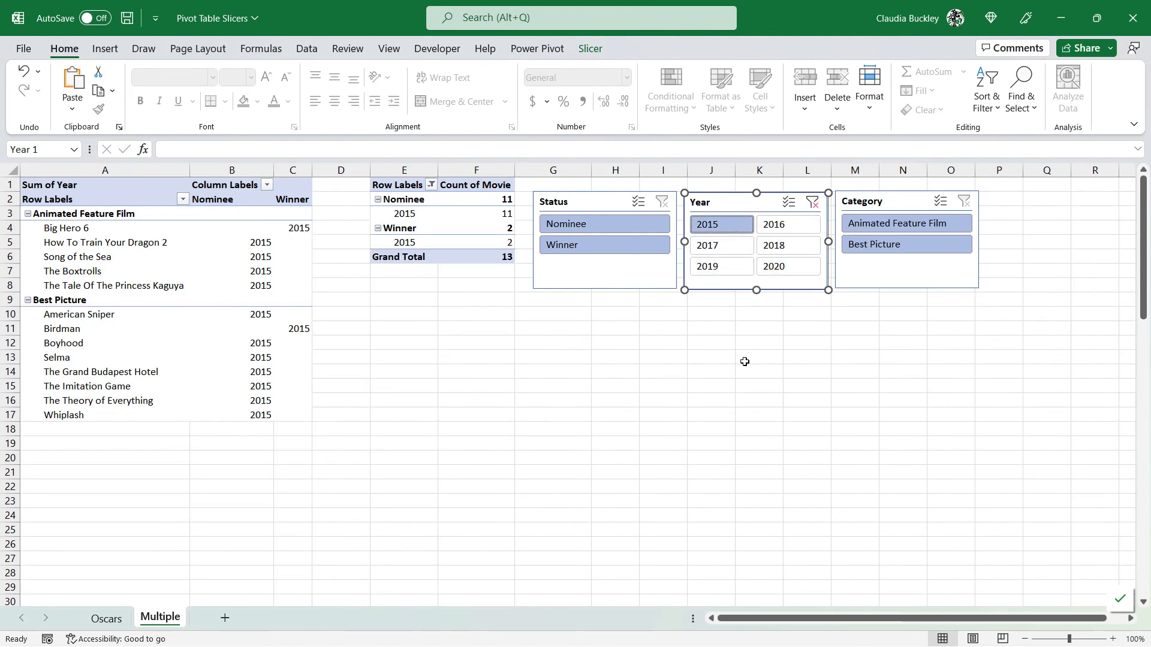